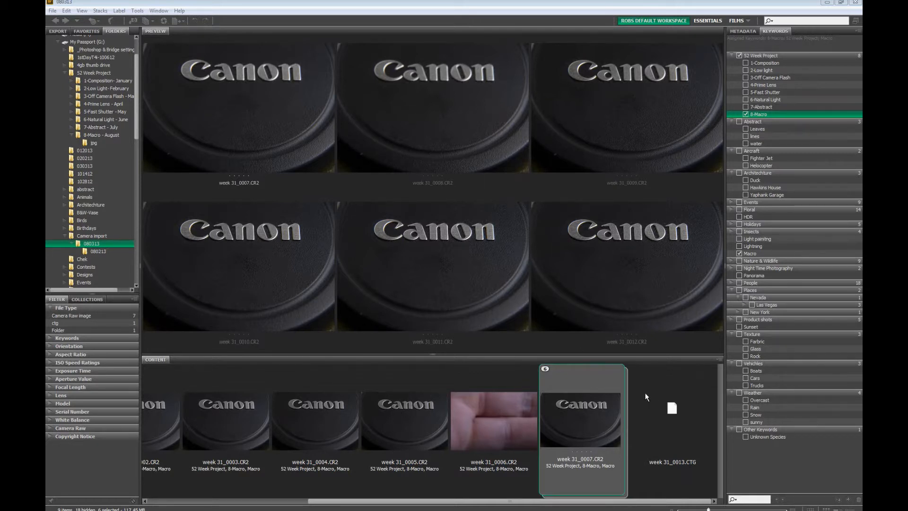
- Load the six stacked week 31 Canon lens cap photos into Photoshop as layers of one document
{"action": "left_click", "coordinate": [625, 374]}
{"action": "left_click", "coordinate": [626, 374]}
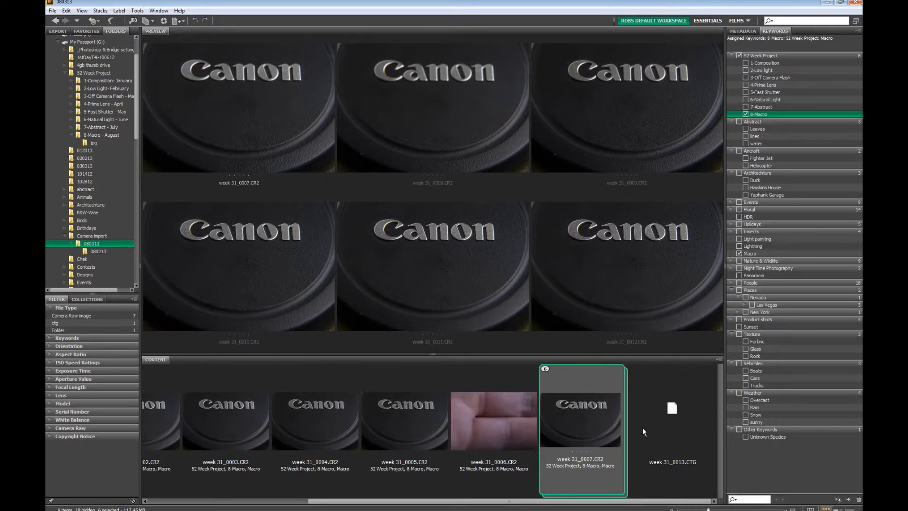
{"action": "left_click", "coordinate": [137, 10]}
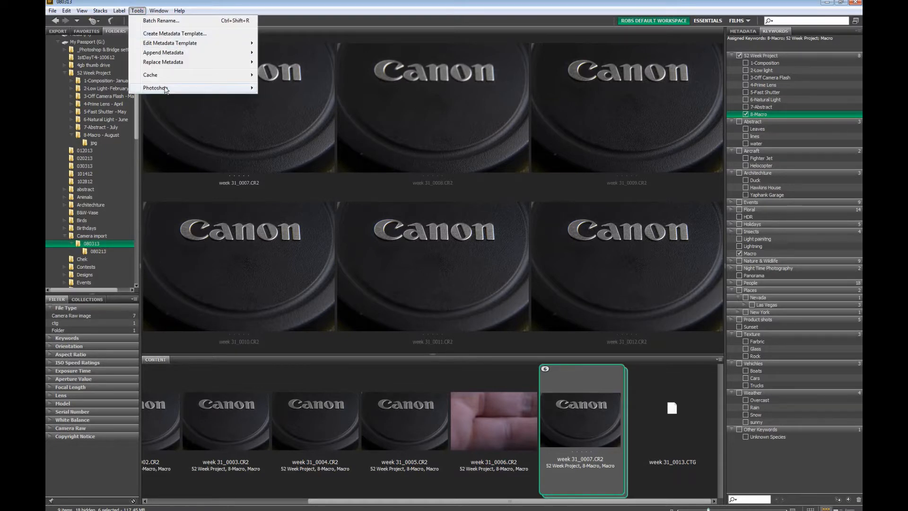
{"action": "mouse_move", "coordinate": [166, 89]}
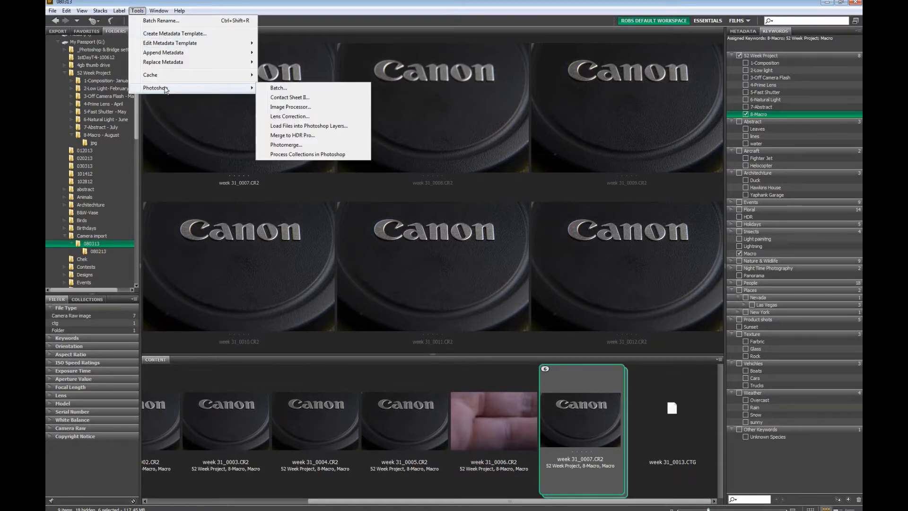
{"action": "left_click", "coordinate": [312, 126]}
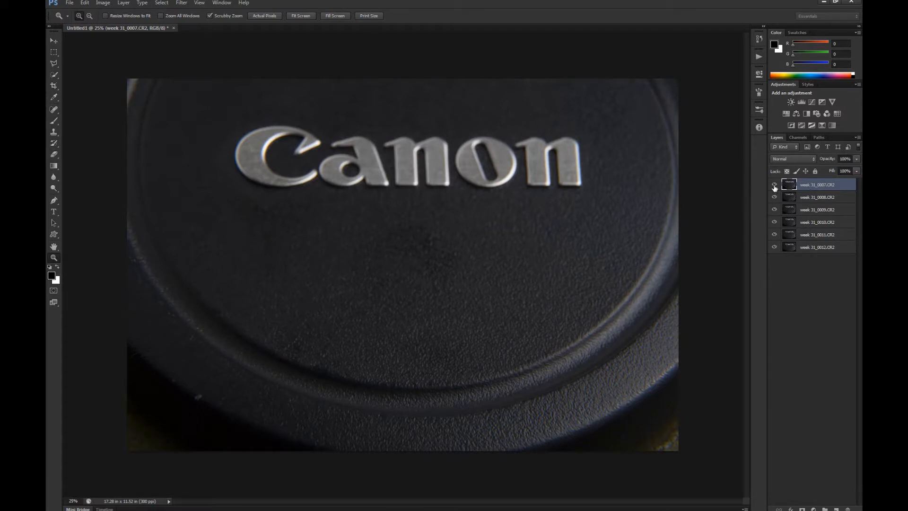
- Hide the layers one by one from the uppermost down to compare where each is in focus, and show them all again
{"action": "left_click", "coordinate": [774, 185]}
{"action": "left_click", "coordinate": [774, 196]}
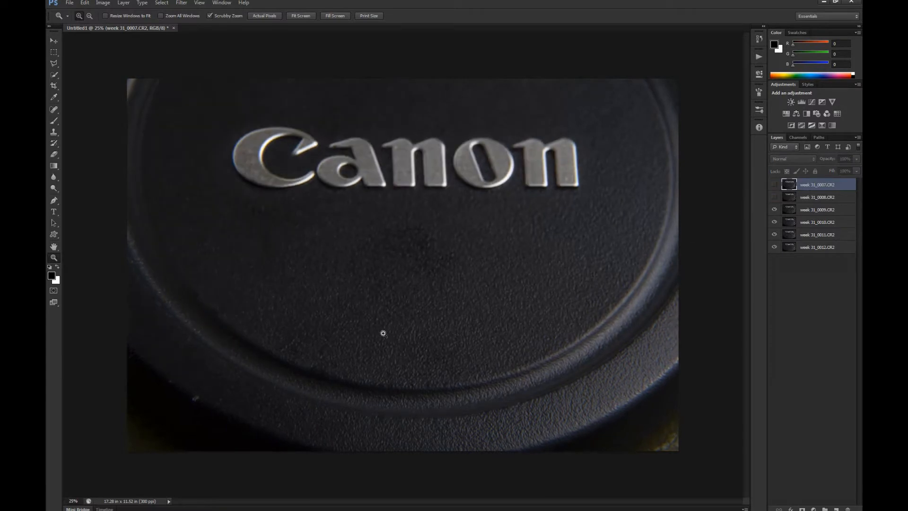
{"action": "left_click", "coordinate": [773, 209]}
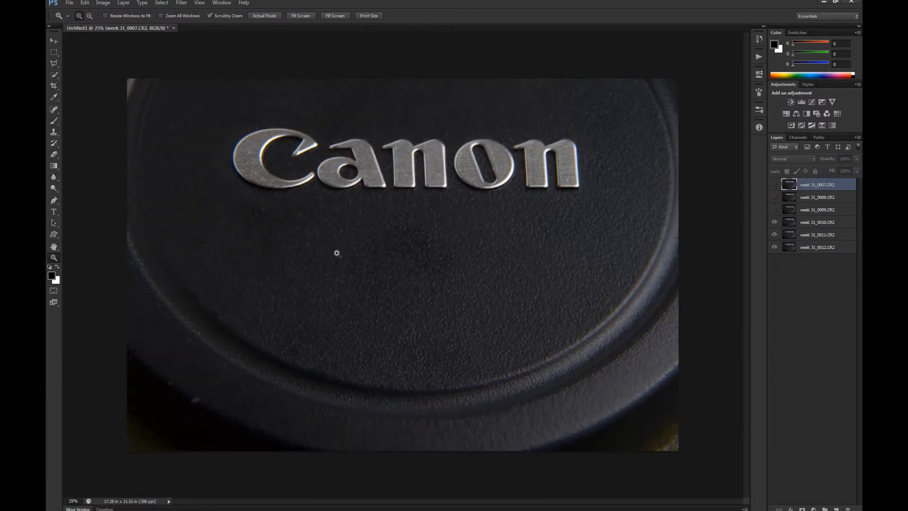
{"action": "left_click", "coordinate": [774, 222]}
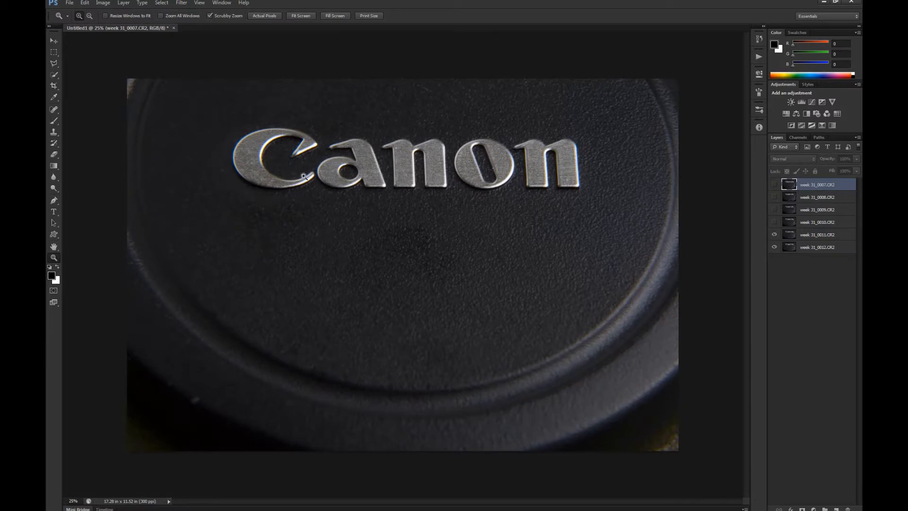
{"action": "left_click", "coordinate": [774, 234]}
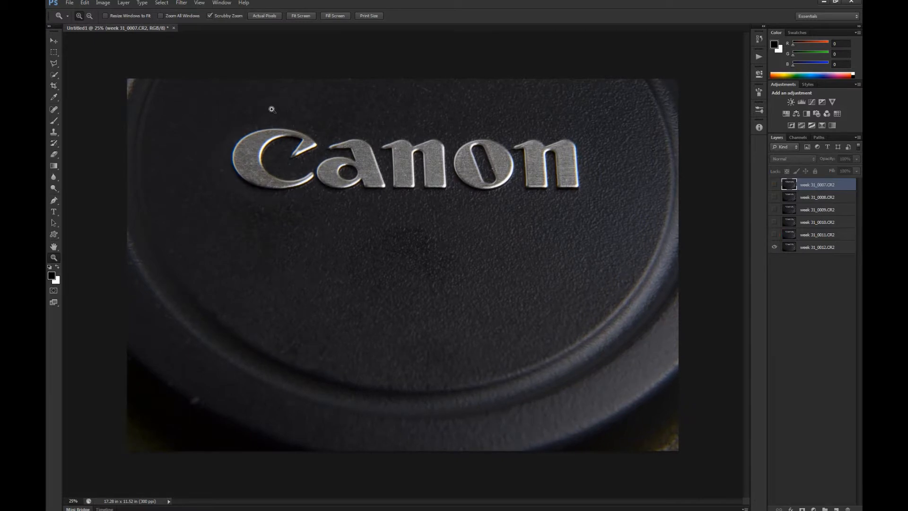
{"action": "left_click_drag", "start_coordinate": [774, 235], "coordinate": [774, 185]}
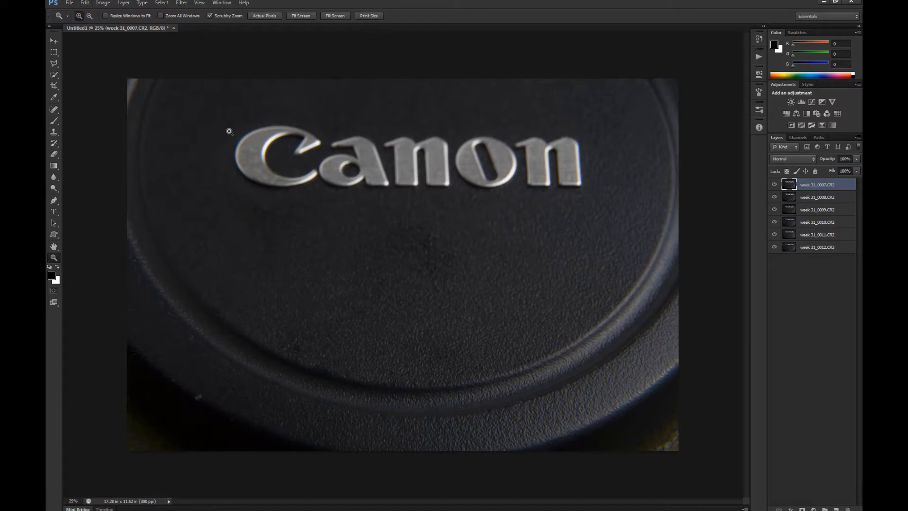
- Select all six photo layers and auto-align them with the Auto projection, without lens correction
{"action": "left_click", "coordinate": [104, 4]}
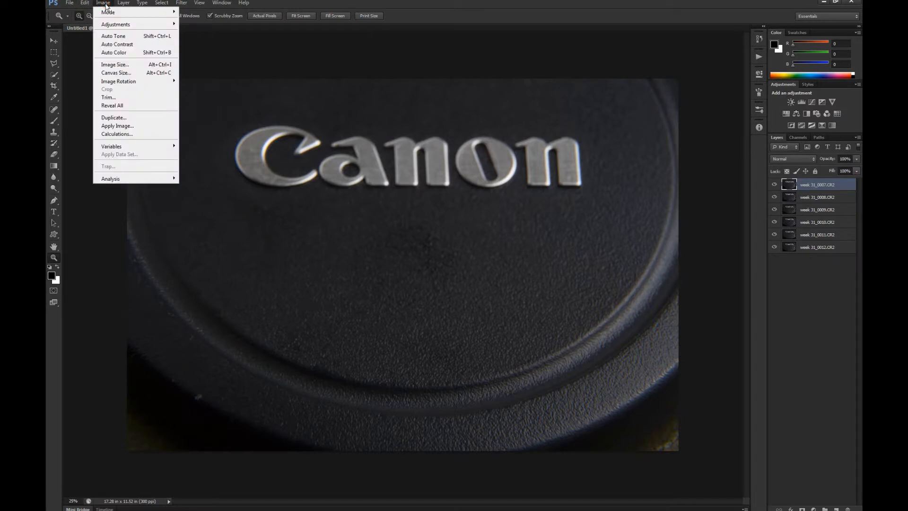
{"action": "left_click", "coordinate": [104, 4]}
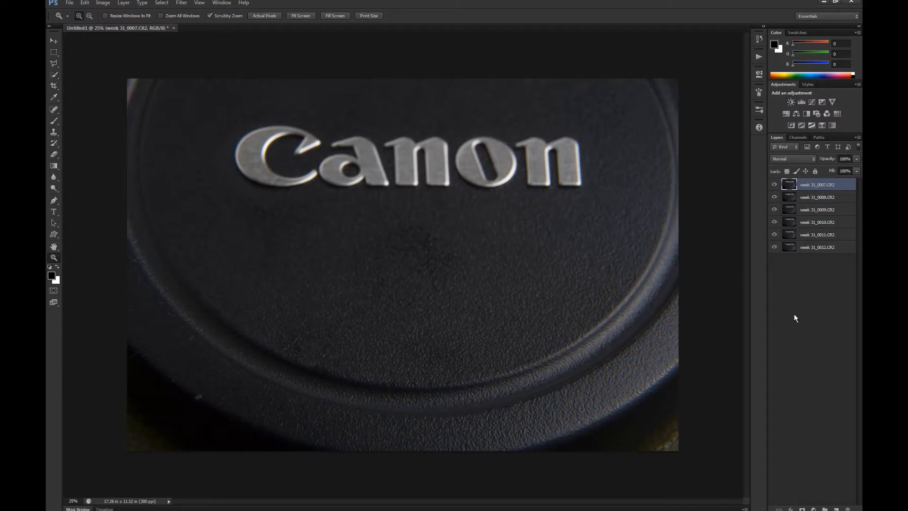
{"action": "left_click", "coordinate": [849, 250], "text": "shift"}
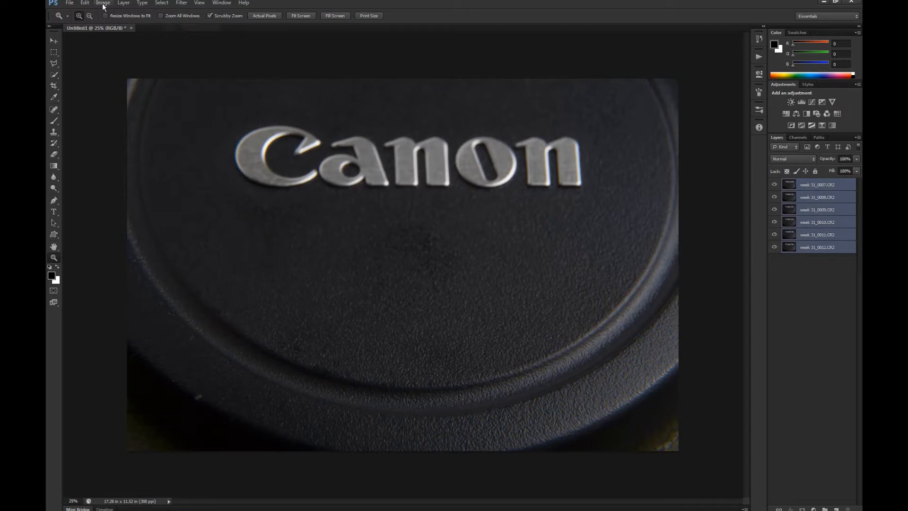
{"action": "left_click", "coordinate": [88, 3]}
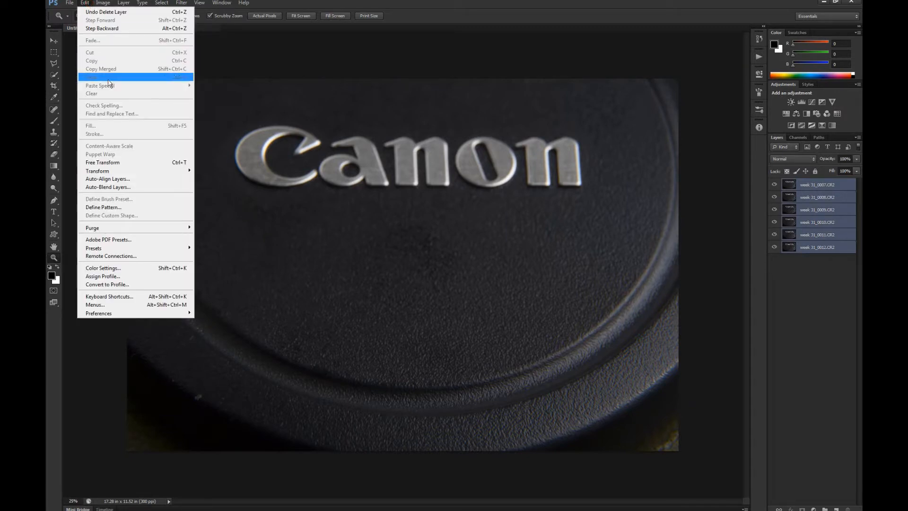
{"action": "left_click", "coordinate": [129, 181]}
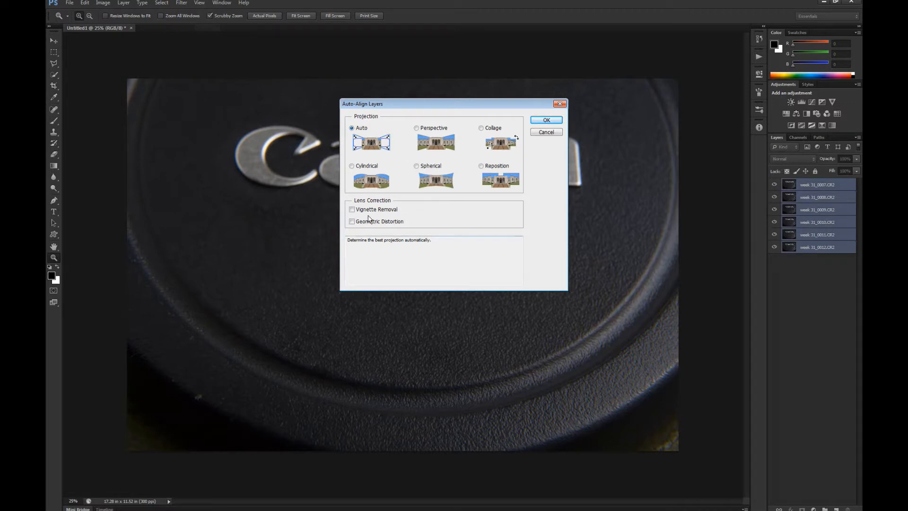
{"action": "left_click", "coordinate": [549, 121]}
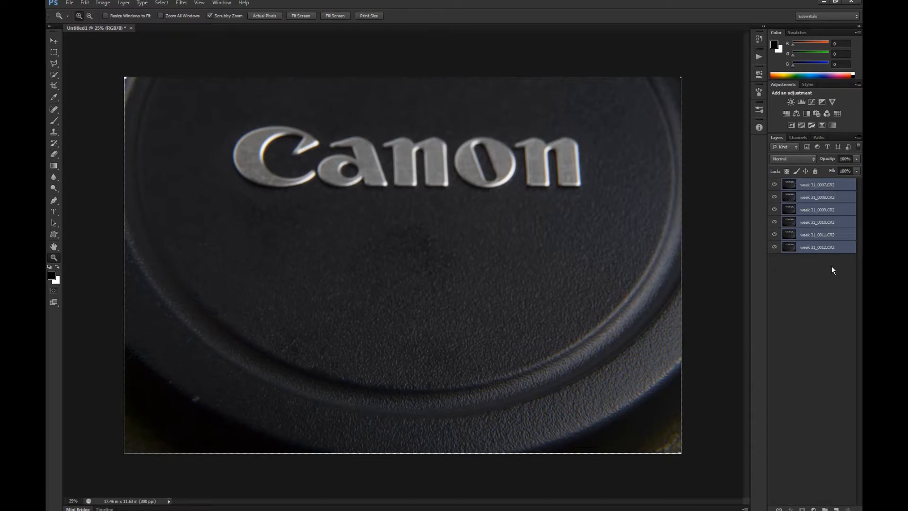
- Auto-blend the six aligned layers using the Stack Images method with Seamless Tones and Colors
{"action": "left_click", "coordinate": [85, 3]}
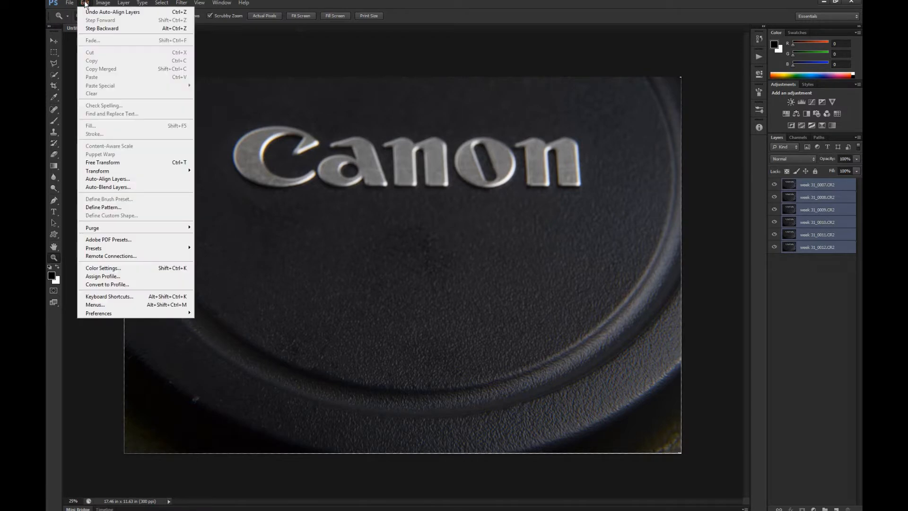
{"action": "left_click", "coordinate": [121, 192]}
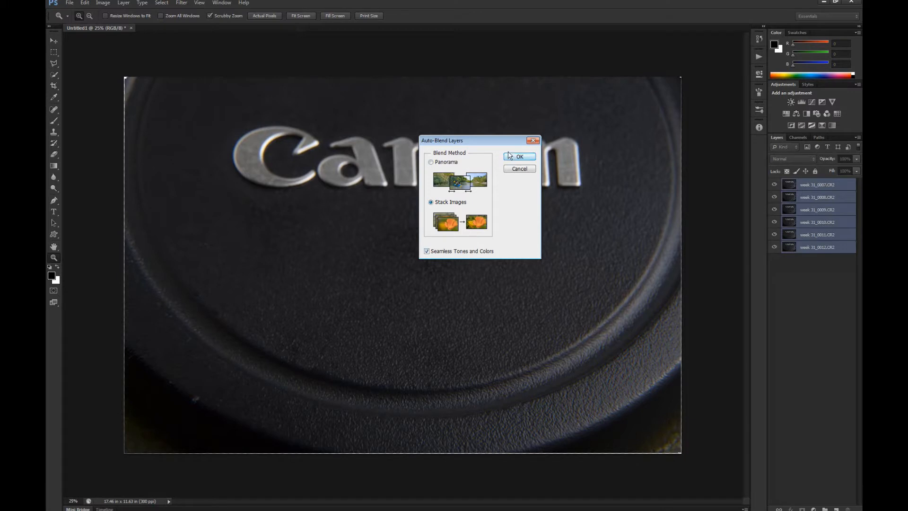
{"action": "left_click_drag", "start_coordinate": [483, 138], "coordinate": [469, 138]}
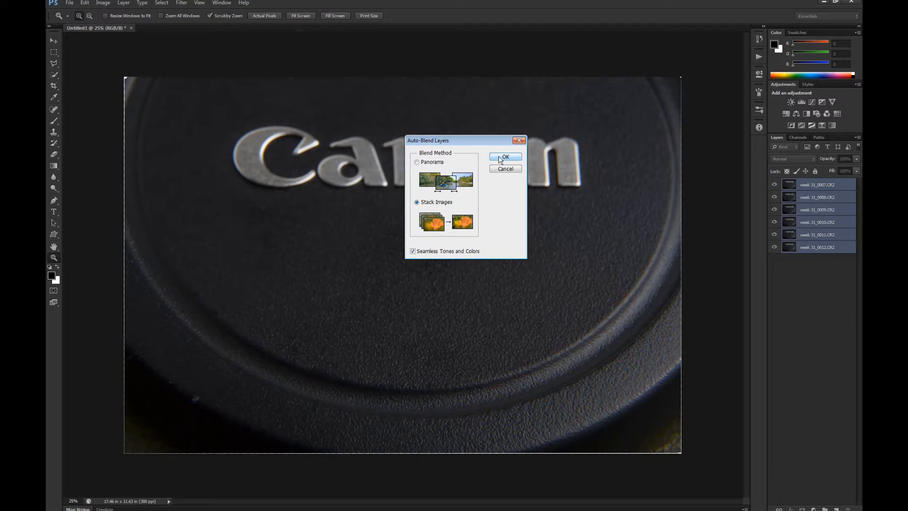
{"action": "left_click_drag", "start_coordinate": [463, 142], "coordinate": [565, 136]}
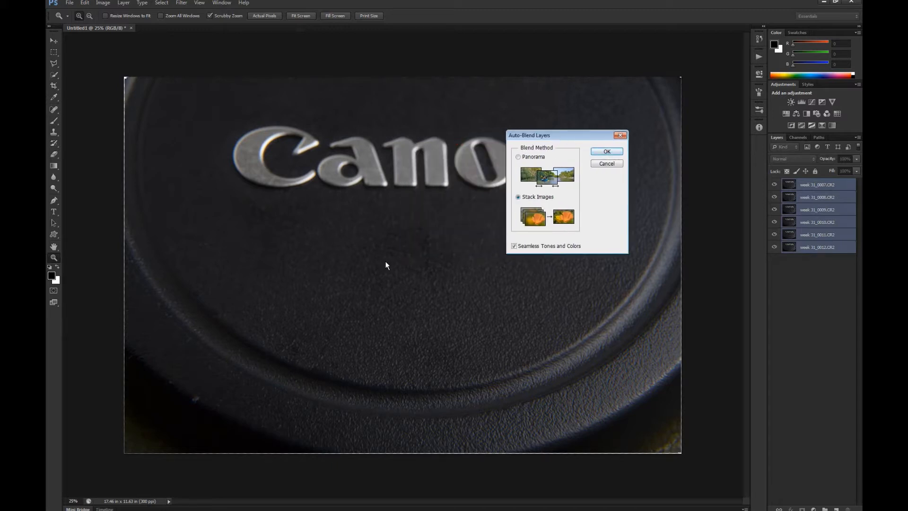
{"action": "left_click", "coordinate": [609, 151]}
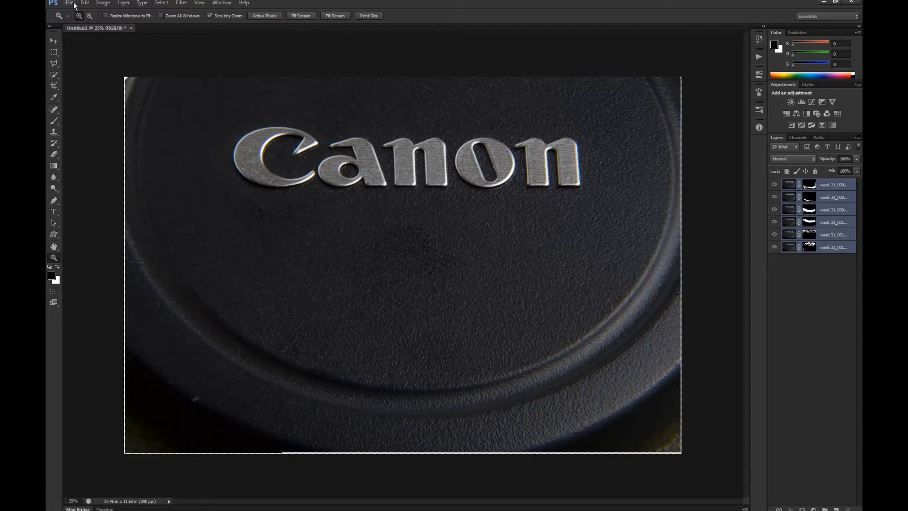
- Crop the uneven edges off the blended image at its original ratio, to about 17.05 by 11.36 in
{"action": "left_click", "coordinate": [54, 87]}
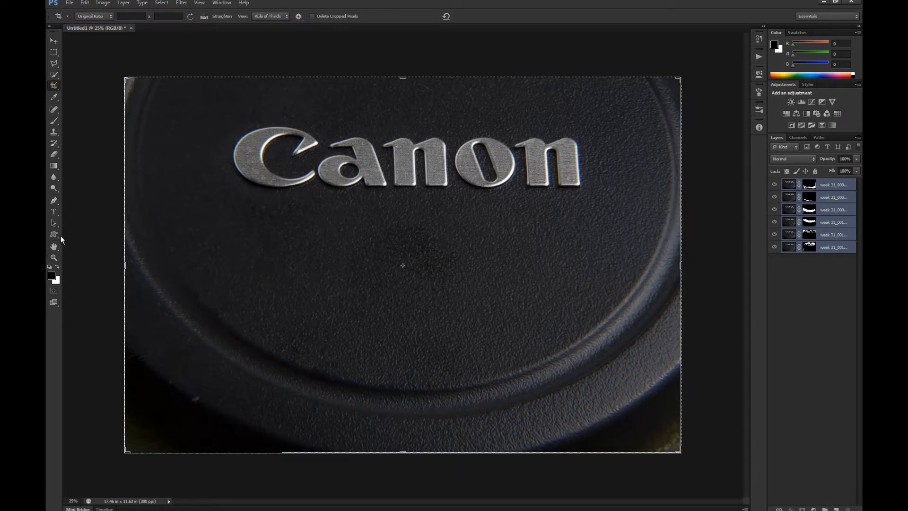
{"action": "left_click", "coordinate": [54, 41]}
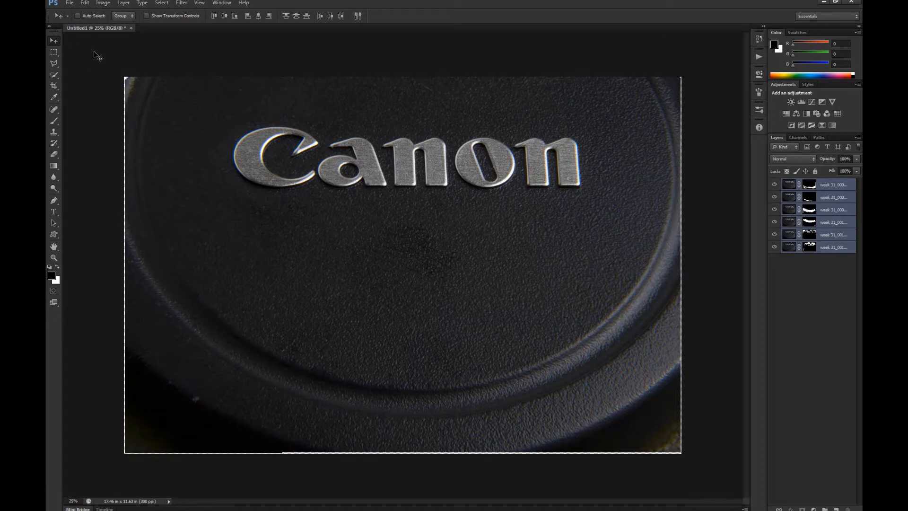
{"action": "left_click", "coordinate": [54, 86]}
{"action": "left_click", "coordinate": [126, 77]}
{"action": "left_click_drag", "start_coordinate": [125, 77], "coordinate": [131, 80]}
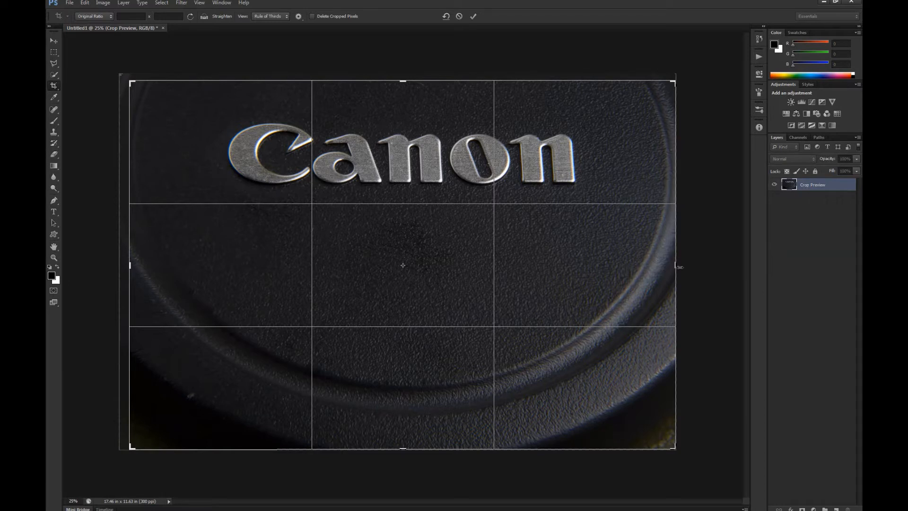
{"action": "left_click_drag", "start_coordinate": [676, 267], "coordinate": [675, 267]}
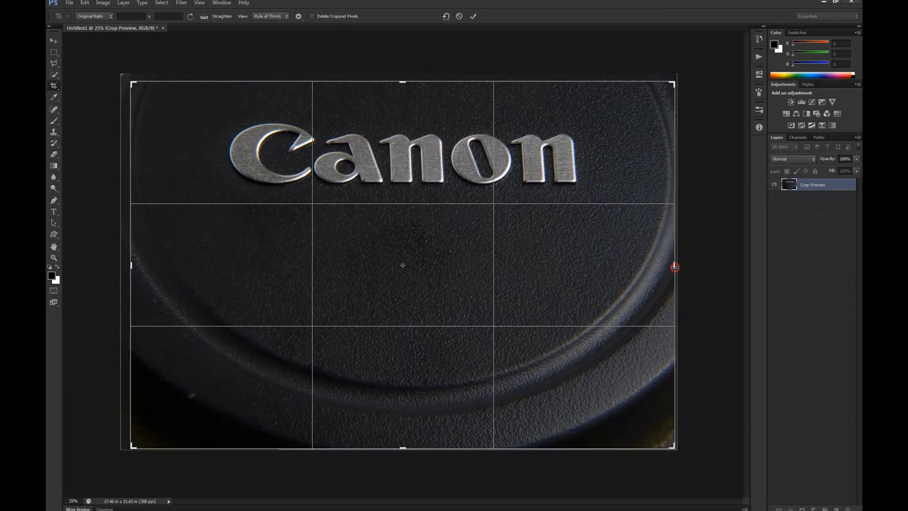
{"action": "left_click_drag", "start_coordinate": [403, 449], "coordinate": [402, 446]}
{"action": "key", "text": "Return"}
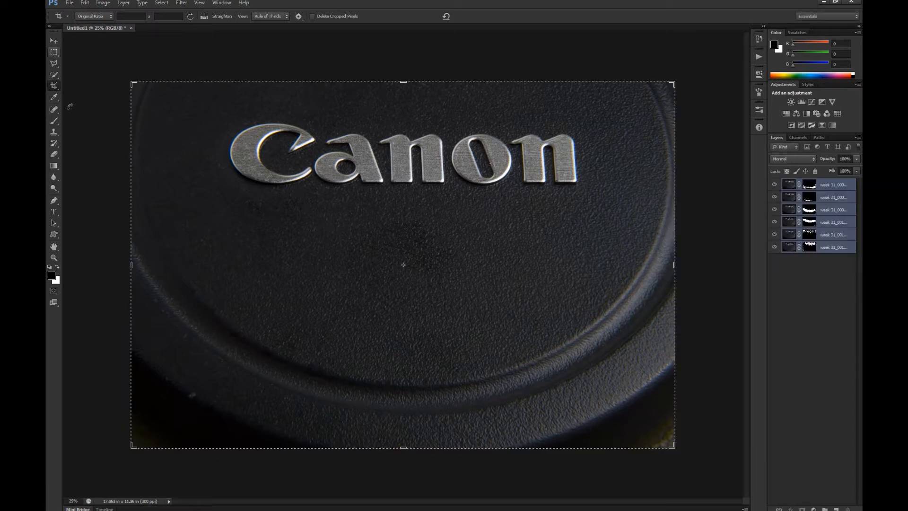
- Convert the six blended layers into a single smart object
{"action": "key", "text": "v"}
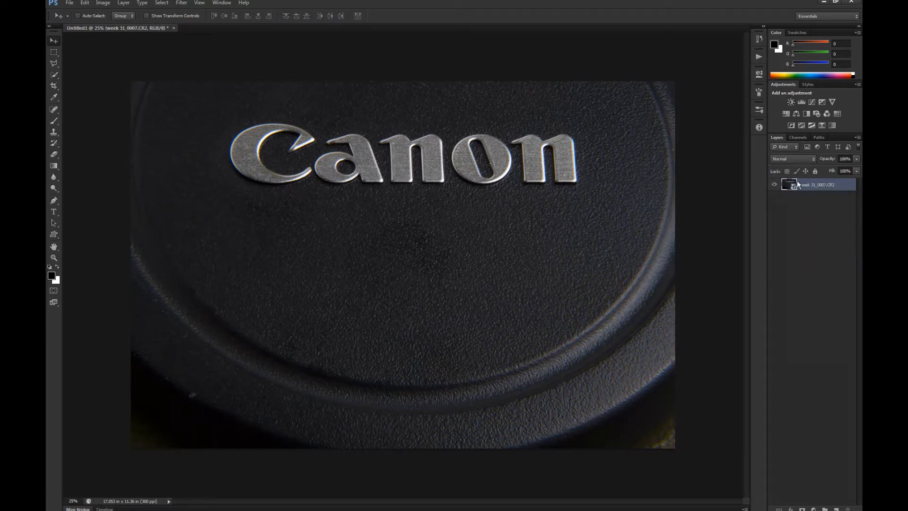
{"action": "left_click", "coordinate": [857, 137]}
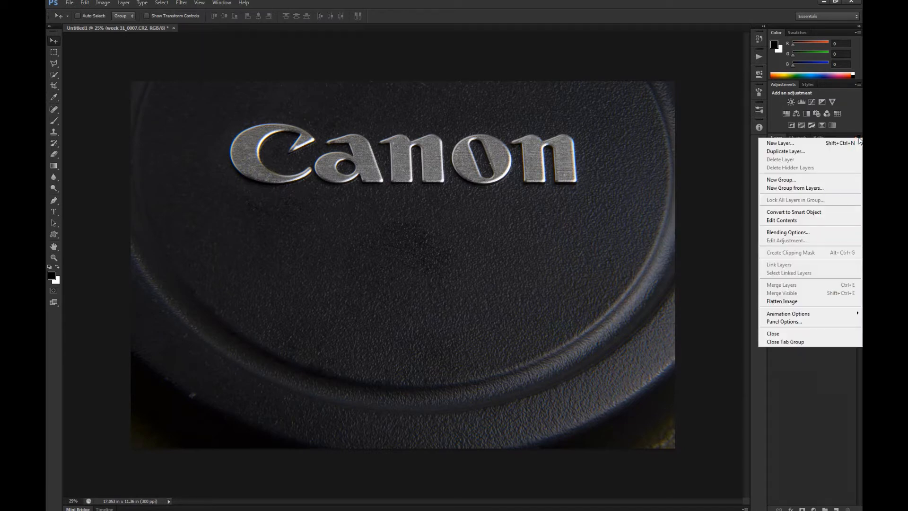
{"action": "left_click", "coordinate": [820, 217]}
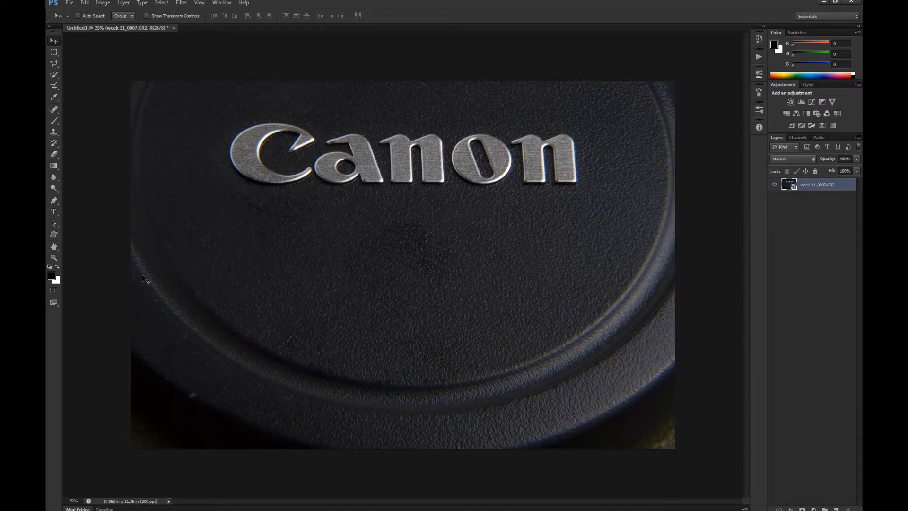
- Add a new empty layer above the smart object and name it Dust Removal
{"action": "key", "text": "ctrl+shift+alt+n"}
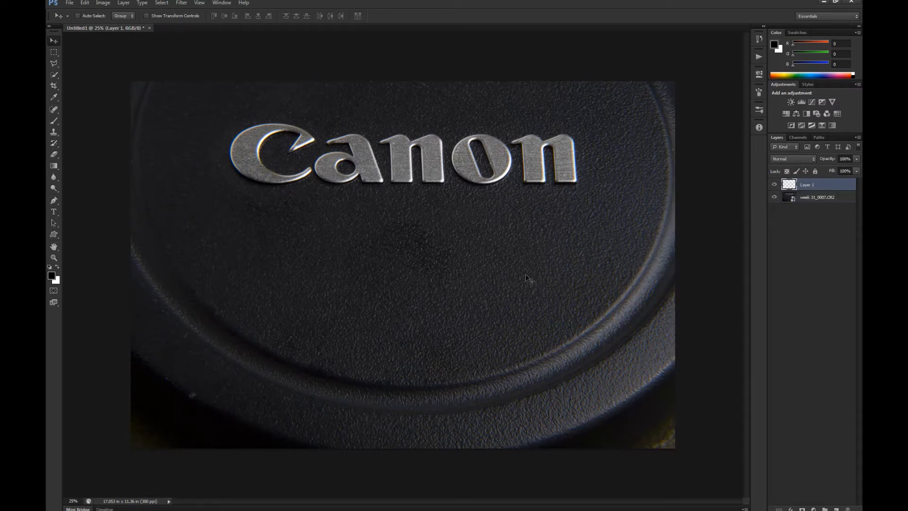
{"action": "double_click", "coordinate": [807, 185]}
{"action": "type", "text": "Dust Removal"}
{"action": "key", "text": "Return"}
- Remove the dust specks along the cap's lower-left outer rim with an enlarged content-aware Spot Healing Brush, sampling all layers
{"action": "key", "text": "z"}
{"action": "left_click_drag", "start_coordinate": [180, 391], "coordinate": [217, 387]}
{"action": "left_click_drag", "start_coordinate": [282, 373], "coordinate": [410, 297]}
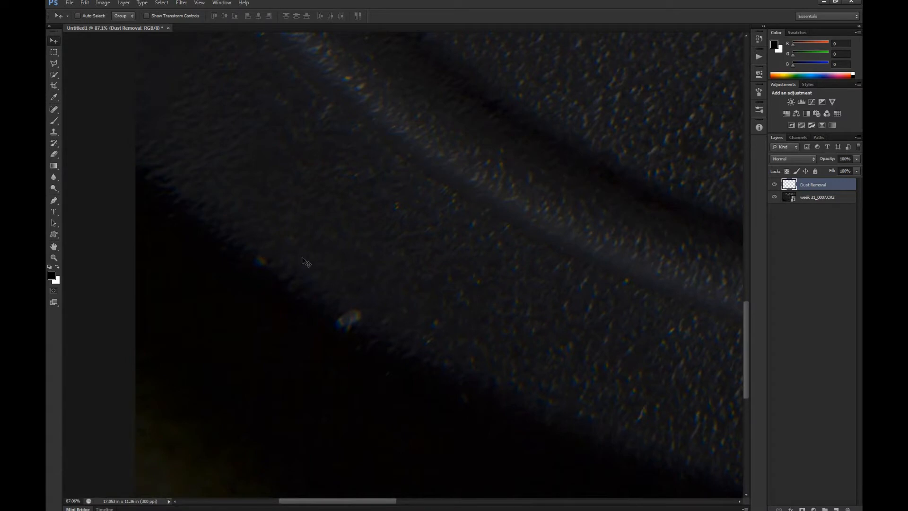
{"action": "left_click", "coordinate": [53, 111]}
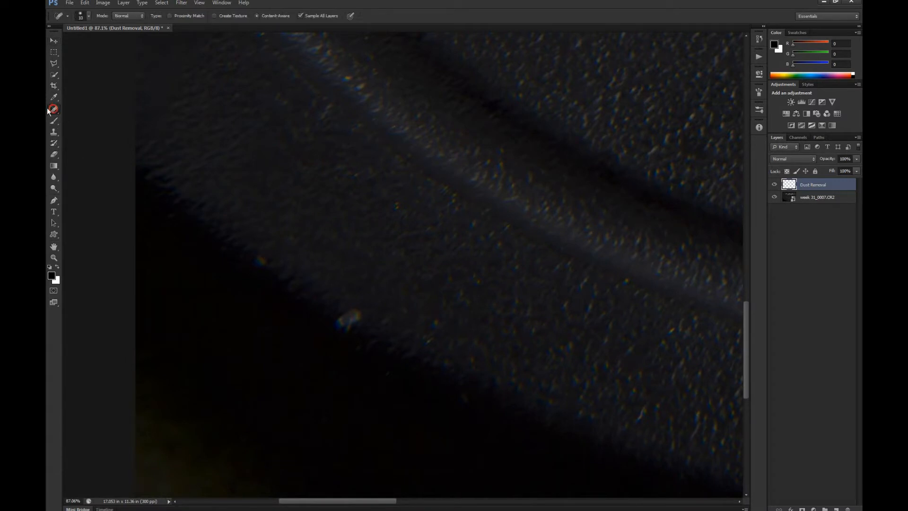
{"action": "key", "text": "bracketright"}
{"action": "key", "text": "bracketright"}
{"action": "key", "text": "bracketright"}
{"action": "left_click", "coordinate": [358, 315]}
{"action": "left_click", "coordinate": [341, 320]}
{"action": "left_click", "coordinate": [333, 315]}
{"action": "left_click", "coordinate": [258, 256]}
{"action": "left_click", "coordinate": [254, 245]}
- Inspect the cap's lower rim close up for remaining dust, and view the whole image
{"action": "left_click_drag", "start_coordinate": [590, 326], "coordinate": [276, 209]}
{"action": "mouse_move", "coordinate": [617, 196]}
{"action": "left_mouse_down"}
{"action": "mouse_move", "coordinate": [609, 210]}
{"action": "mouse_move", "coordinate": [588, 198]}
{"action": "mouse_move", "coordinate": [452, 254]}
{"action": "left_mouse_up"}
{"action": "left_click_drag", "start_coordinate": [654, 317], "coordinate": [399, 264]}
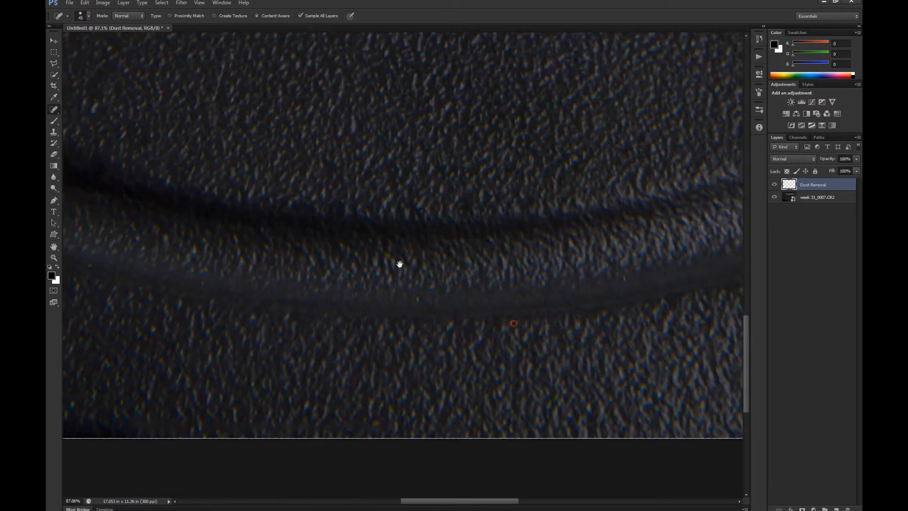
{"action": "left_click_drag", "start_coordinate": [571, 261], "coordinate": [412, 241]}
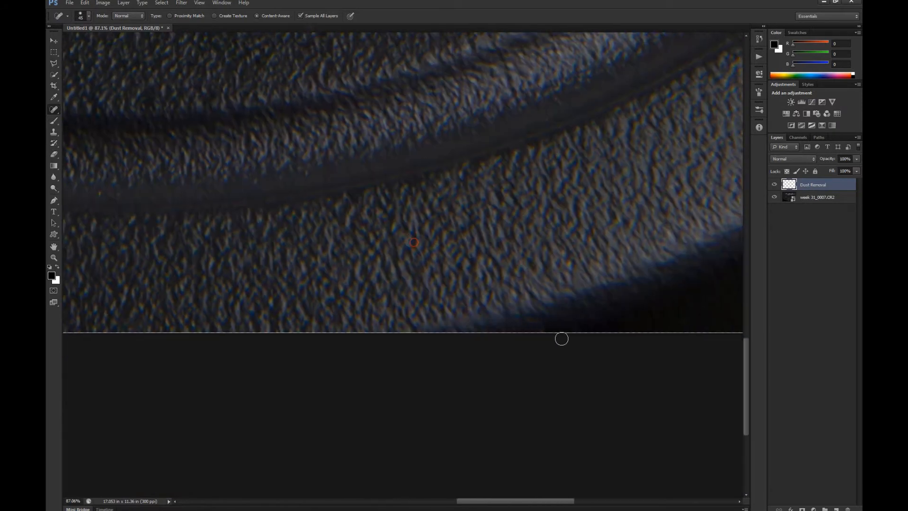
{"action": "key", "text": "ctrl+1"}
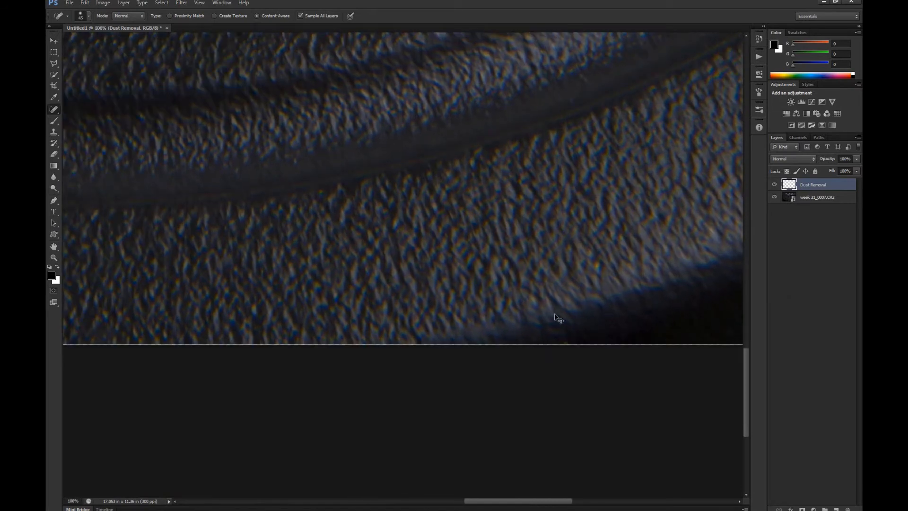
{"action": "scroll", "coordinate": [554, 313], "scroll_direction": "down", "scroll_amount": 5}
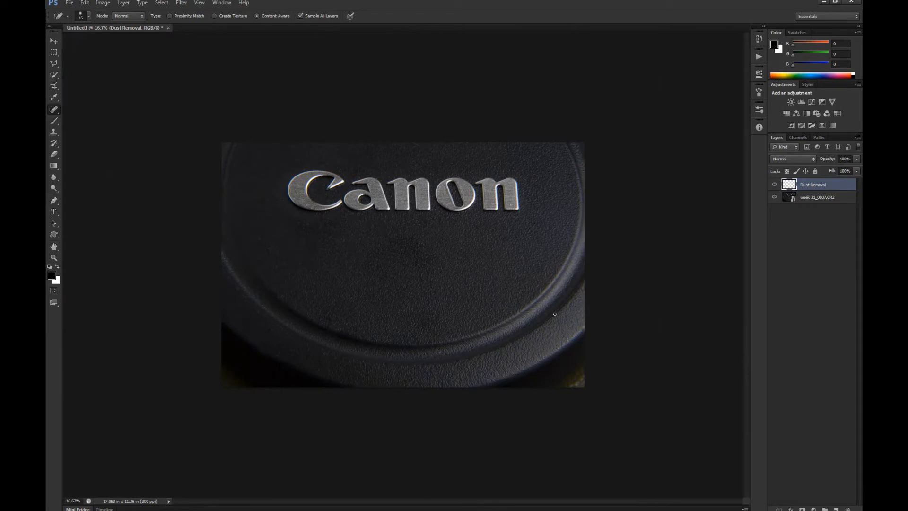
- Crop the image slightly to about 16.9 x 11.3 in, trimming the light strip along its lower edge
{"action": "key", "text": "ctrl+plus"}
{"action": "key", "text": "ctrl+plus"}
{"action": "key", "text": "ctrl+plus"}
{"action": "key", "text": "ctrl+plus"}
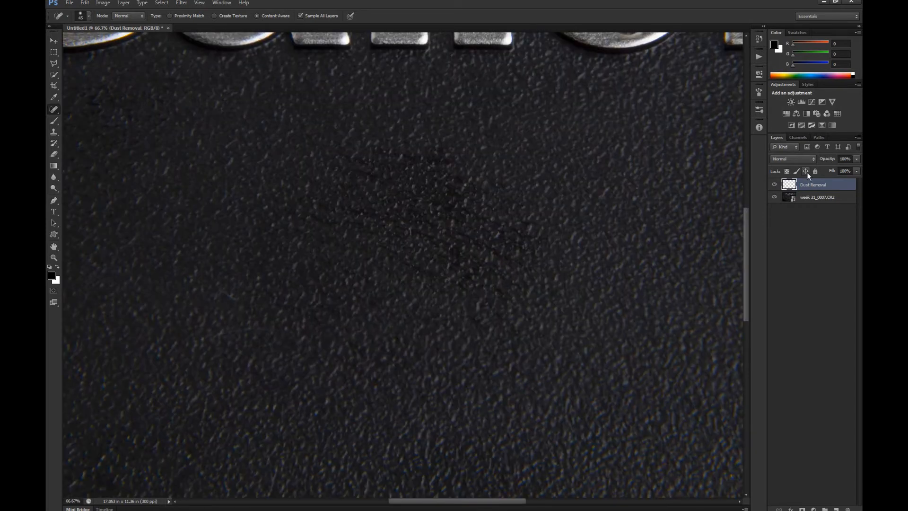
{"action": "key", "text": "ctrl+plus"}
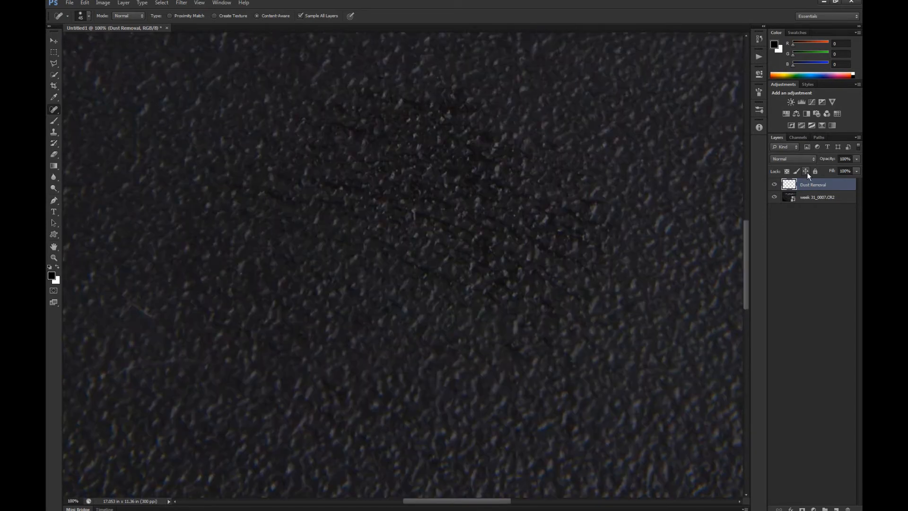
{"action": "left_click_drag", "start_coordinate": [393, 368], "coordinate": [405, 151]}
{"action": "left_click_drag", "start_coordinate": [439, 367], "coordinate": [441, 304]}
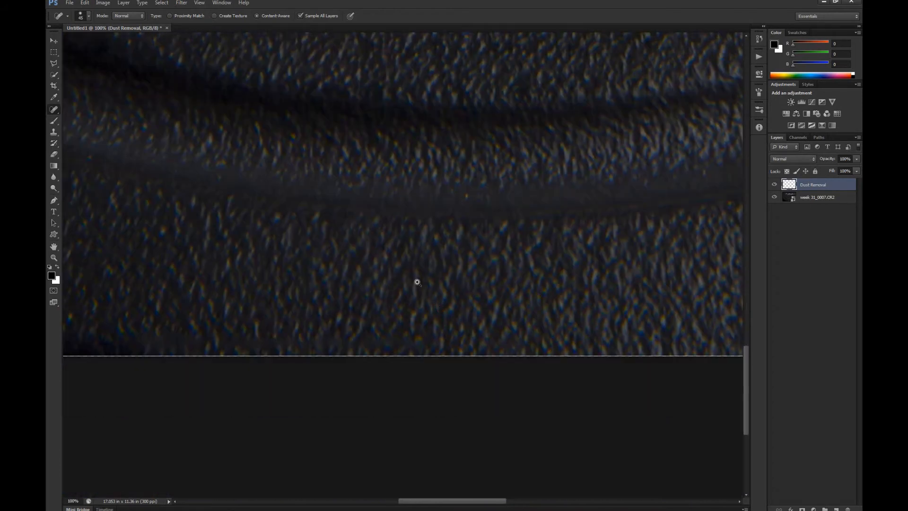
{"action": "key", "text": "ctrl+minus"}
{"action": "key", "text": "ctrl+minus"}
{"action": "key", "text": "ctrl+minus"}
{"action": "key", "text": "c"}
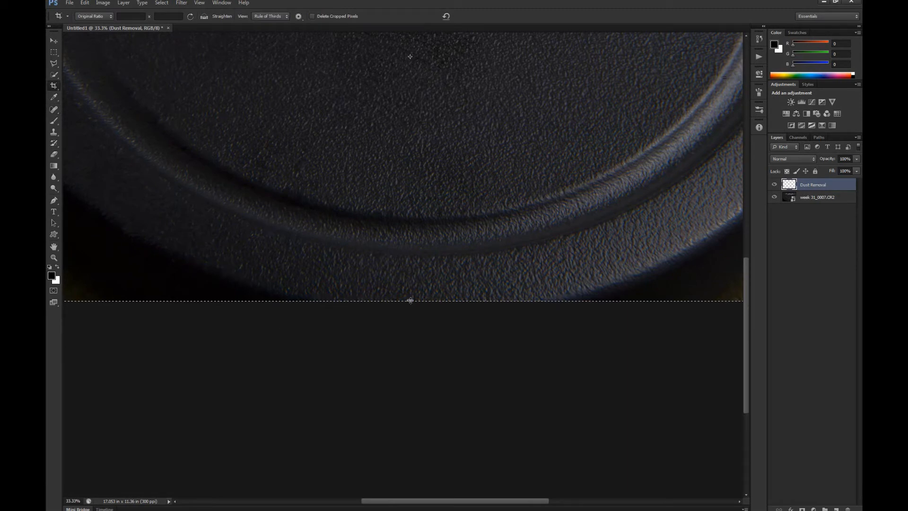
{"action": "left_click_drag", "start_coordinate": [410, 300], "coordinate": [418, 301]}
{"action": "key", "text": "Return"}
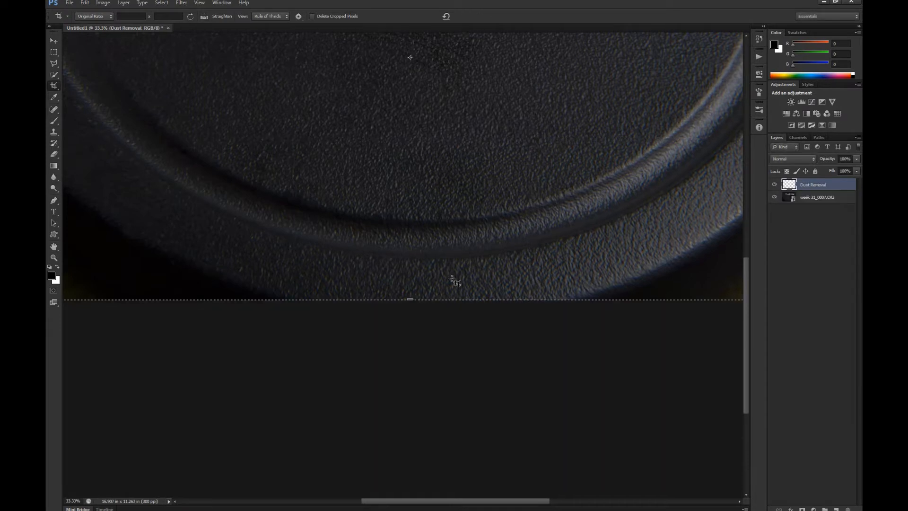
- Inspect the upper edge, side edges and lettering of the cropped image close up, and view the whole image
{"action": "key", "text": "v"}
{"action": "left_click_drag", "start_coordinate": [625, 208], "coordinate": [570, 382]}
{"action": "left_click_drag", "start_coordinate": [596, 204], "coordinate": [582, 245]}
{"action": "left_click_drag", "start_coordinate": [425, 210], "coordinate": [424, 343]}
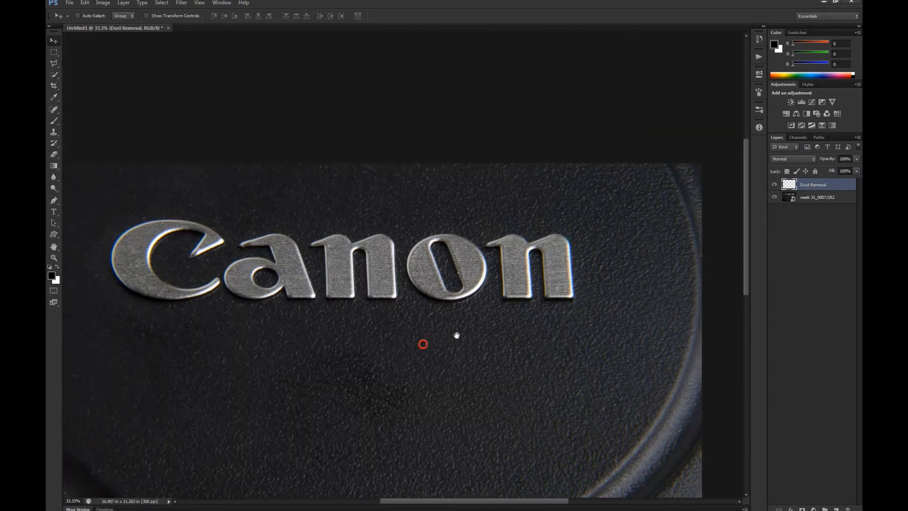
{"action": "left_click_drag", "start_coordinate": [116, 362], "coordinate": [538, 277]}
{"action": "left_click_drag", "start_coordinate": [484, 307], "coordinate": [451, 327]}
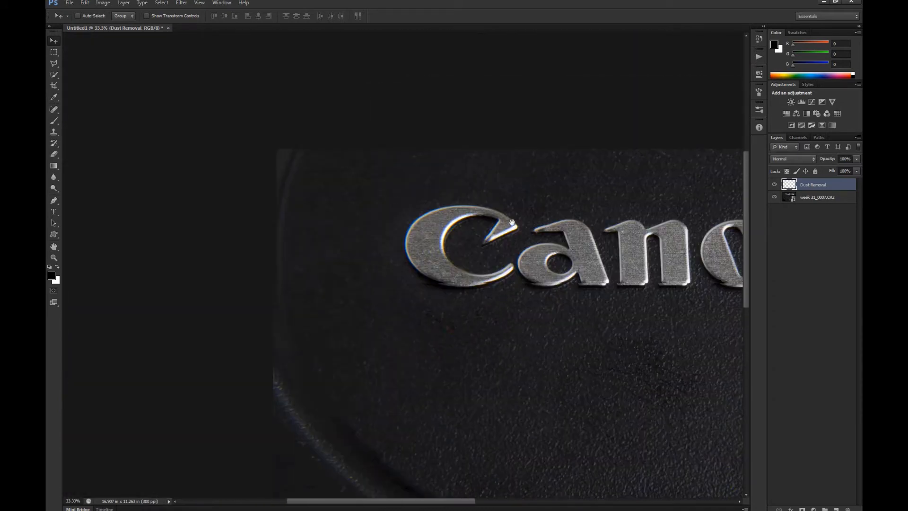
{"action": "key", "text": "ctrl+minus"}
{"action": "key", "text": "ctrl+minus"}
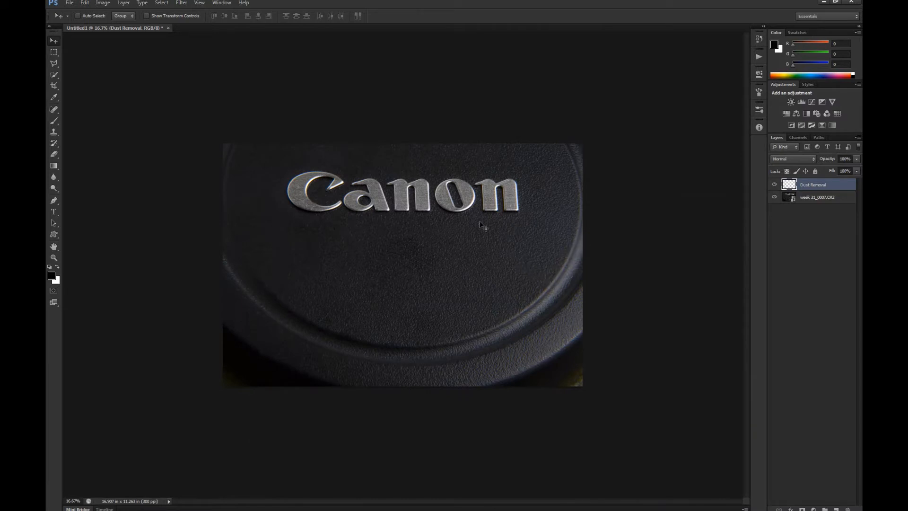
- Remove the dust inside the opening and on the inner edge of the letter o with the content-aware Spot Healing Brush
{"action": "key", "text": "z"}
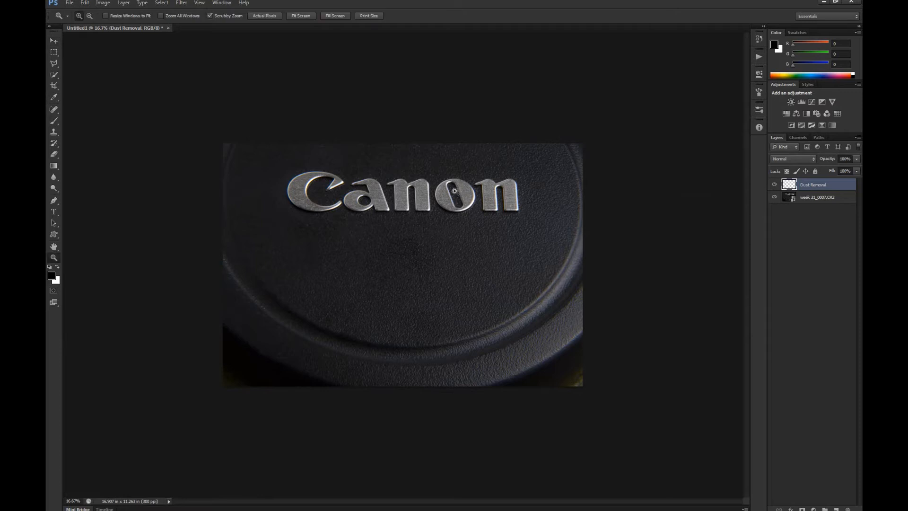
{"action": "left_click_drag", "start_coordinate": [454, 191], "coordinate": [489, 222]}
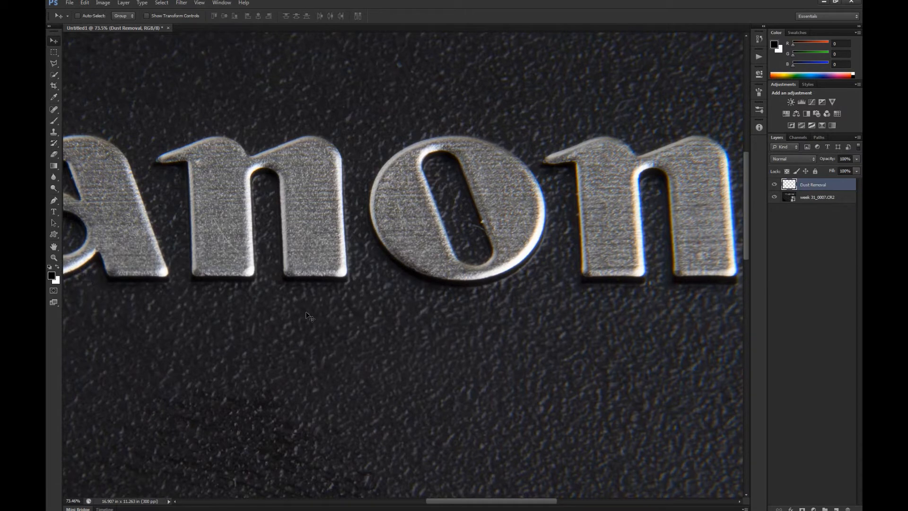
{"action": "left_click", "coordinate": [54, 109]}
{"action": "left_click_drag", "start_coordinate": [477, 227], "coordinate": [446, 186]}
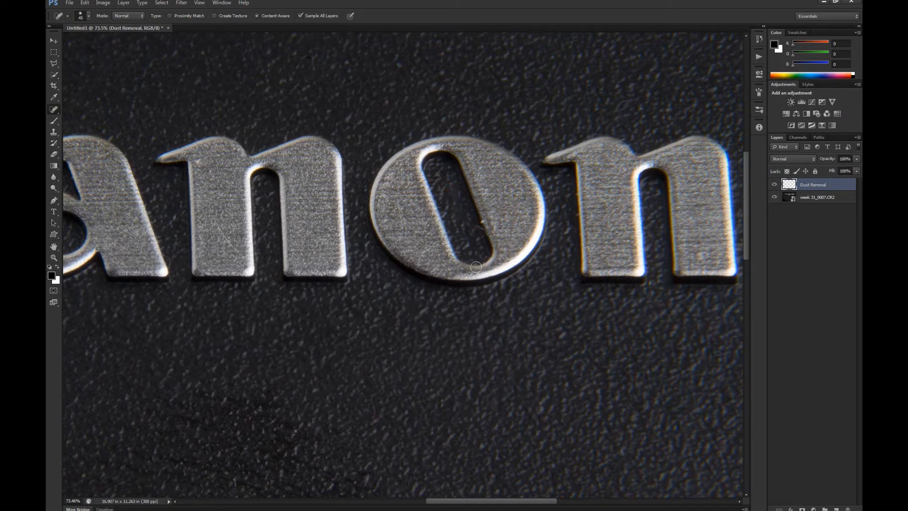
{"action": "left_click", "coordinate": [479, 228]}
{"action": "left_click", "coordinate": [485, 222]}
{"action": "left_click", "coordinate": [486, 227]}
- Heal the scratch on the first letter n and the two marks on the letter C
{"action": "left_click_drag", "start_coordinate": [301, 240], "coordinate": [457, 272]}
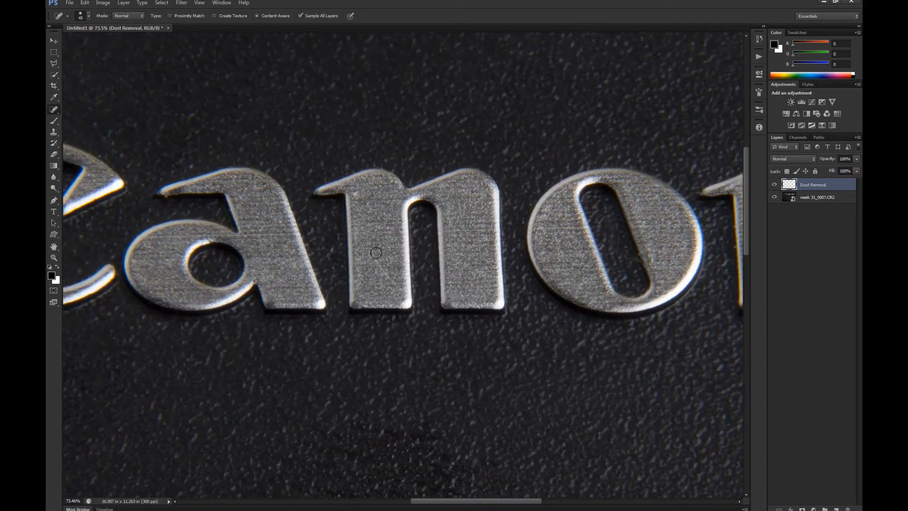
{"action": "left_click_drag", "start_coordinate": [371, 251], "coordinate": [400, 293]}
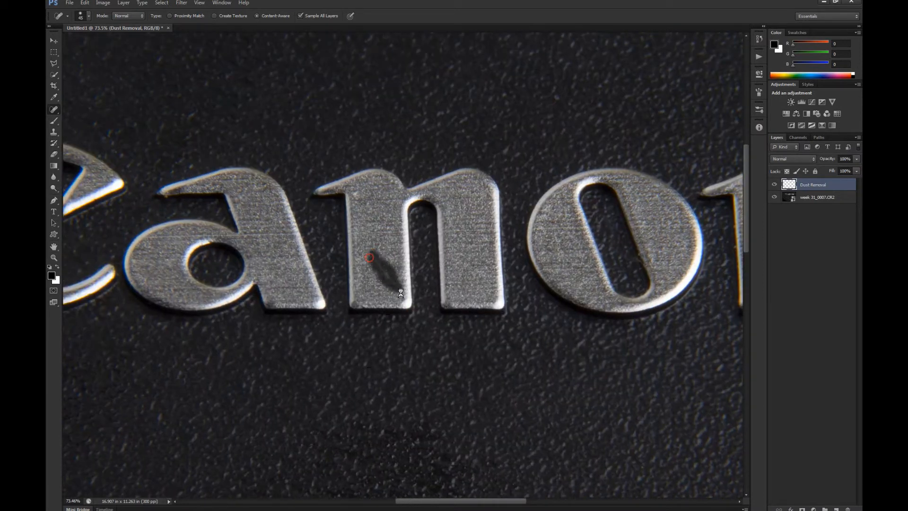
{"action": "left_click_drag", "start_coordinate": [307, 328], "coordinate": [504, 340]}
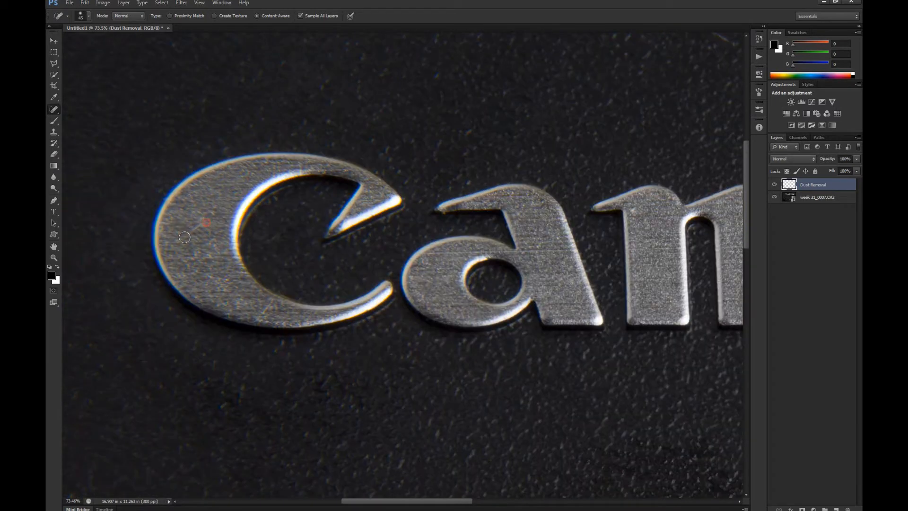
{"action": "left_click_drag", "start_coordinate": [182, 240], "coordinate": [204, 222]}
{"action": "left_click_drag", "start_coordinate": [277, 298], "coordinate": [257, 315]}
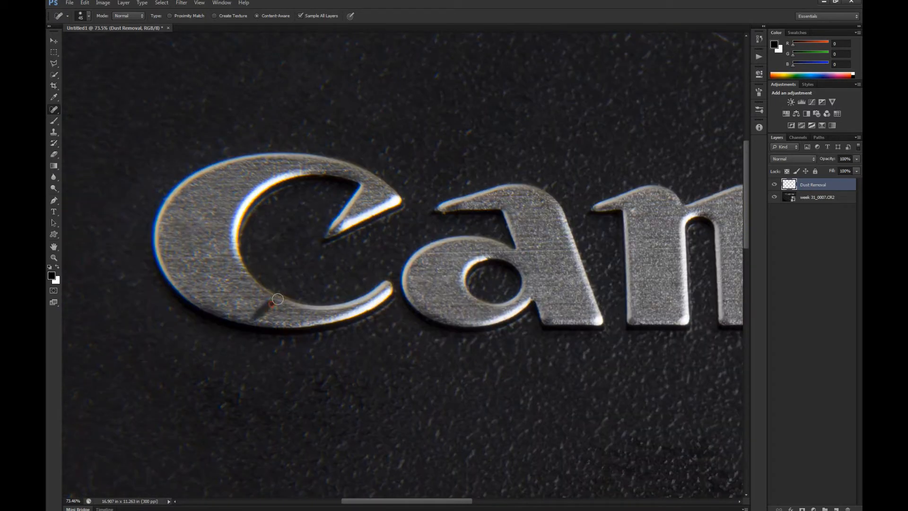
- Check the remaining letters of the Canon logo for blemishes and view the whole image
{"action": "left_click_drag", "start_coordinate": [505, 314], "coordinate": [449, 286]}
{"action": "left_click_drag", "start_coordinate": [530, 251], "coordinate": [475, 286]}
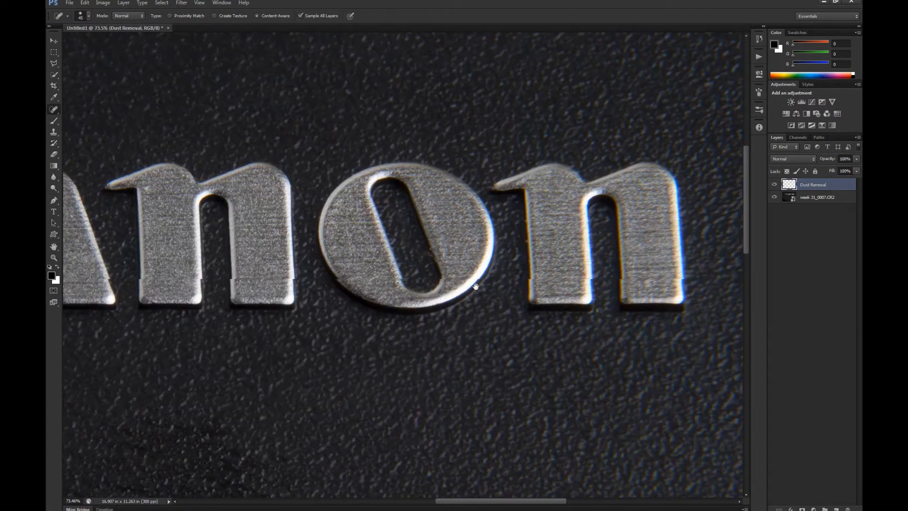
{"action": "left_click_drag", "start_coordinate": [564, 275], "coordinate": [528, 299]}
{"action": "key", "text": "ctrl+minus"}
{"action": "key", "text": "ctrl+minus"}
{"action": "key", "text": "ctrl+minus"}
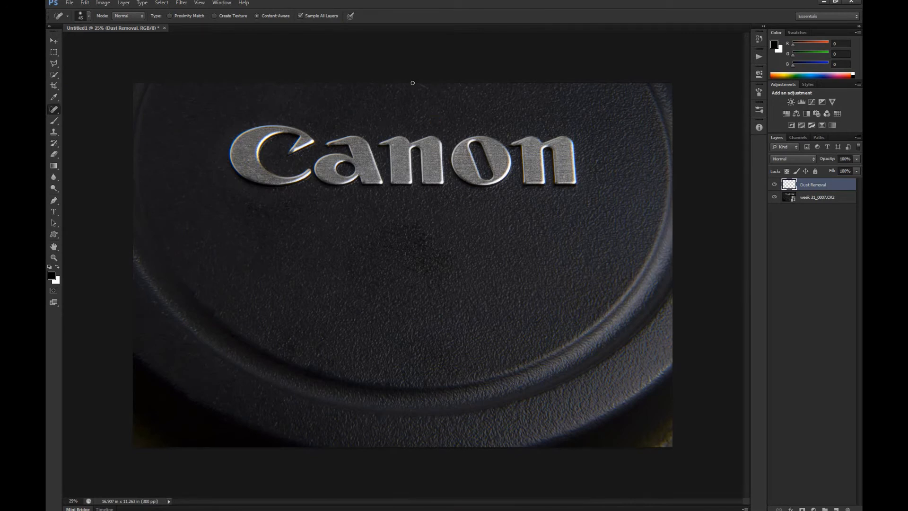
- Heal the thin hair near the middle of the image's upper edge with a much smaller Spot Healing Brush
{"action": "key", "text": "z"}
{"action": "left_click_drag", "start_coordinate": [421, 84], "coordinate": [496, 132]}
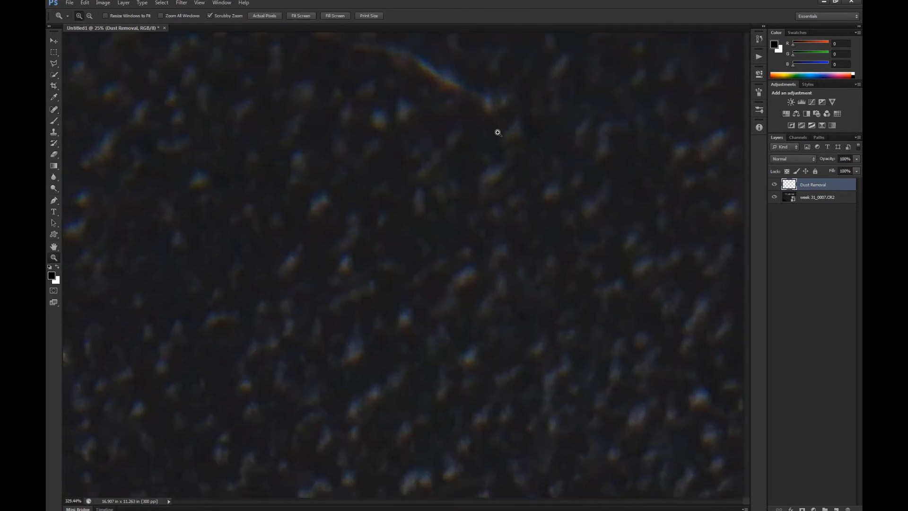
{"action": "key", "text": "j"}
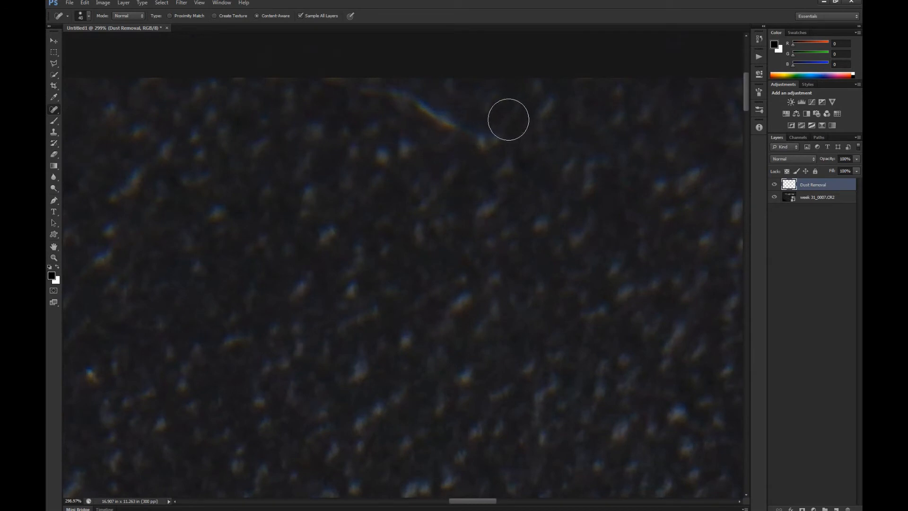
{"action": "key", "text": "bracketleft"}
{"action": "key", "text": "bracketleft"}
{"action": "key", "text": "bracketleft"}
{"action": "key", "text": "bracketleft"}
{"action": "key", "text": "bracketleft"}
{"action": "key", "text": "bracketleft"}
{"action": "key", "text": "bracketleft"}
{"action": "key", "text": "bracketleft"}
{"action": "mouse_move", "coordinate": [463, 132]}
{"action": "left_mouse_down"}
{"action": "mouse_move", "coordinate": [466, 141]}
{"action": "mouse_move", "coordinate": [469, 132]}
{"action": "left_mouse_up"}
{"action": "mouse_move", "coordinate": [423, 103]}
{"action": "left_mouse_down"}
{"action": "mouse_move", "coordinate": [413, 95]}
{"action": "mouse_move", "coordinate": [430, 111]}
{"action": "left_mouse_up"}
{"action": "left_click_drag", "start_coordinate": [399, 150], "coordinate": [442, 190]}
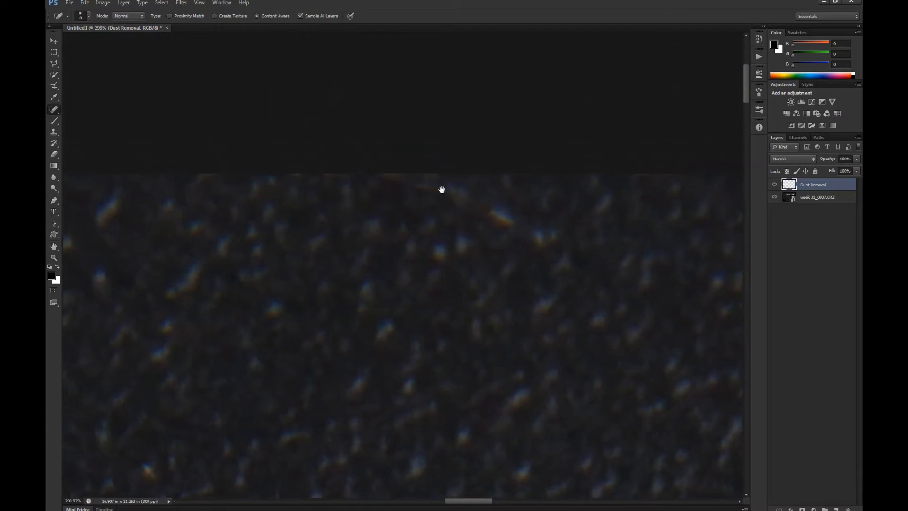
{"action": "left_click", "coordinate": [435, 185]}
{"action": "left_click", "coordinate": [419, 192]}
{"action": "left_click", "coordinate": [499, 202]}
{"action": "left_click", "coordinate": [486, 212]}
- Compare the red, green and blue channels of the whole image individually, and return to the RGB composite and the layers
{"action": "key", "text": "ctrl+1"}
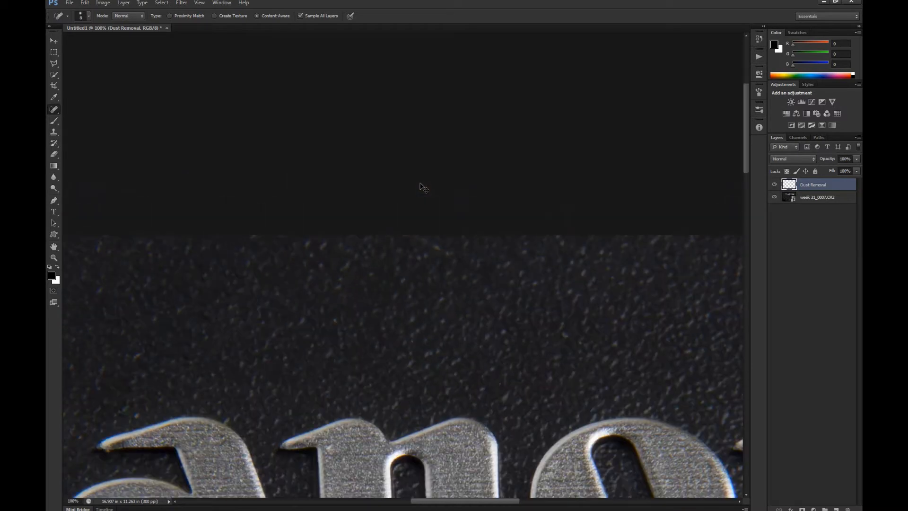
{"action": "key", "text": "ctrl+minus"}
{"action": "key", "text": "ctrl+minus"}
{"action": "key", "text": "ctrl+minus"}
{"action": "key", "text": "ctrl+minus"}
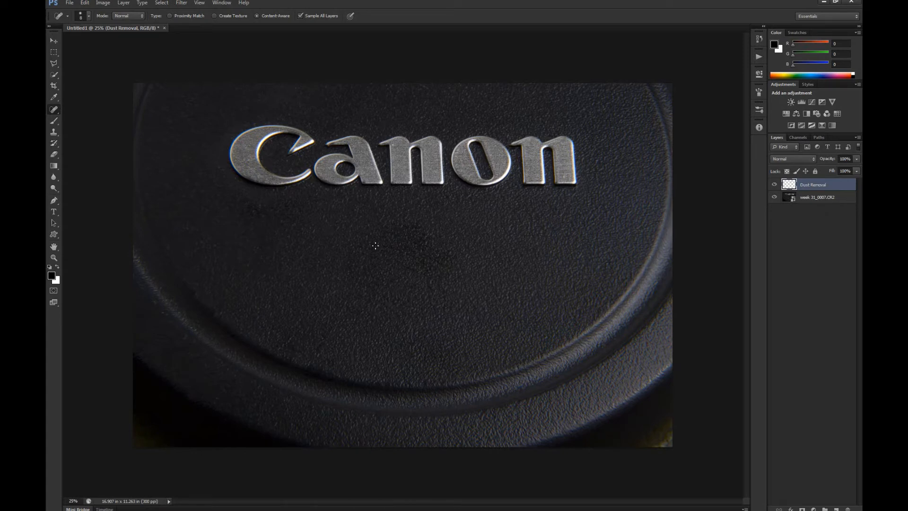
{"action": "left_click", "coordinate": [803, 138]}
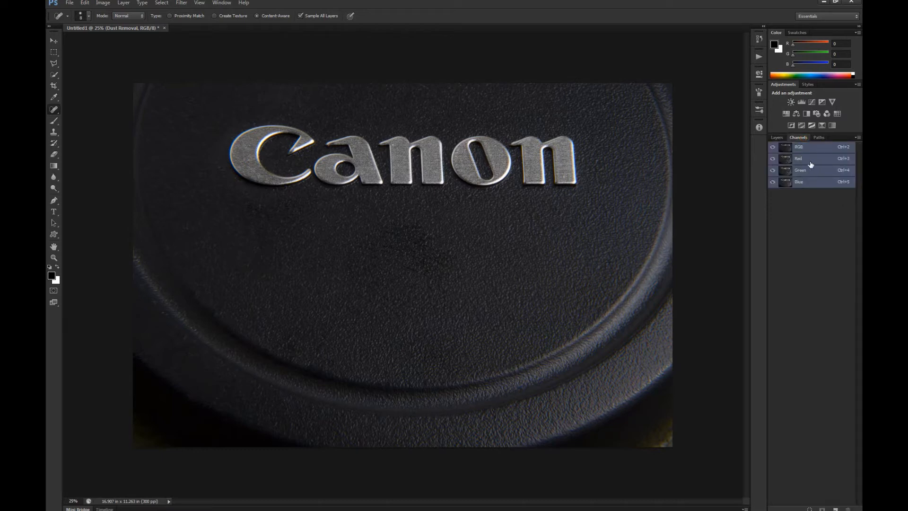
{"action": "left_click", "coordinate": [810, 161]}
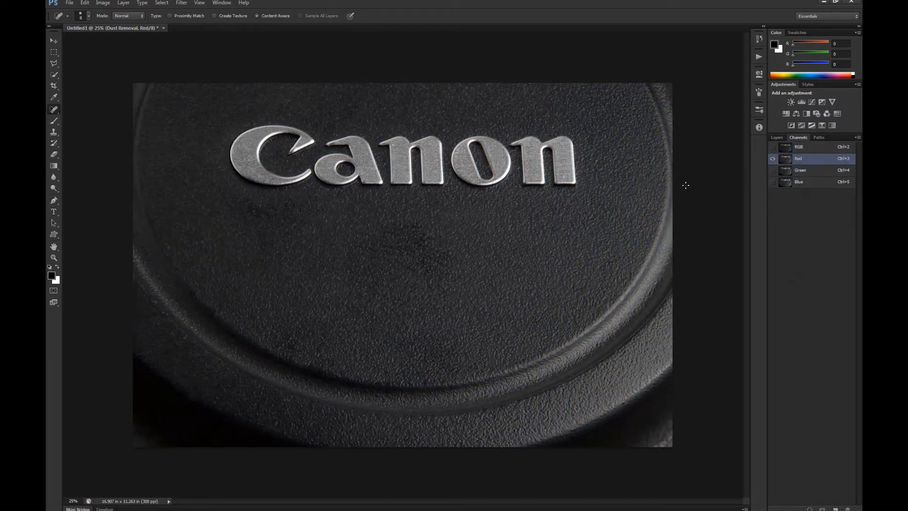
{"action": "left_click", "coordinate": [810, 171]}
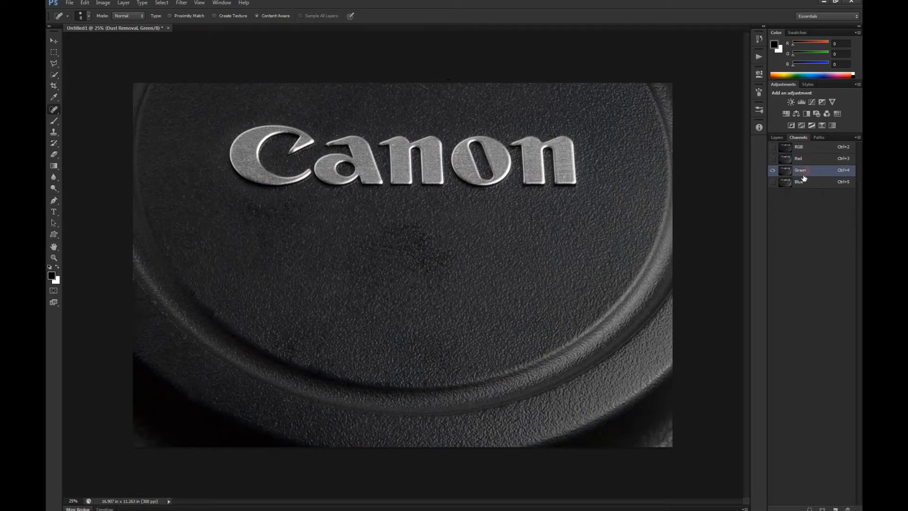
{"action": "left_click", "coordinate": [812, 184]}
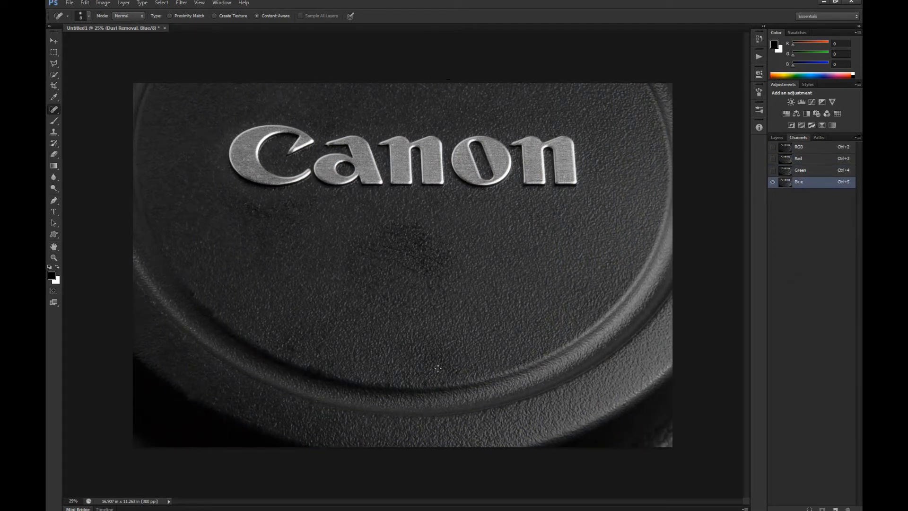
{"action": "left_click", "coordinate": [806, 173]}
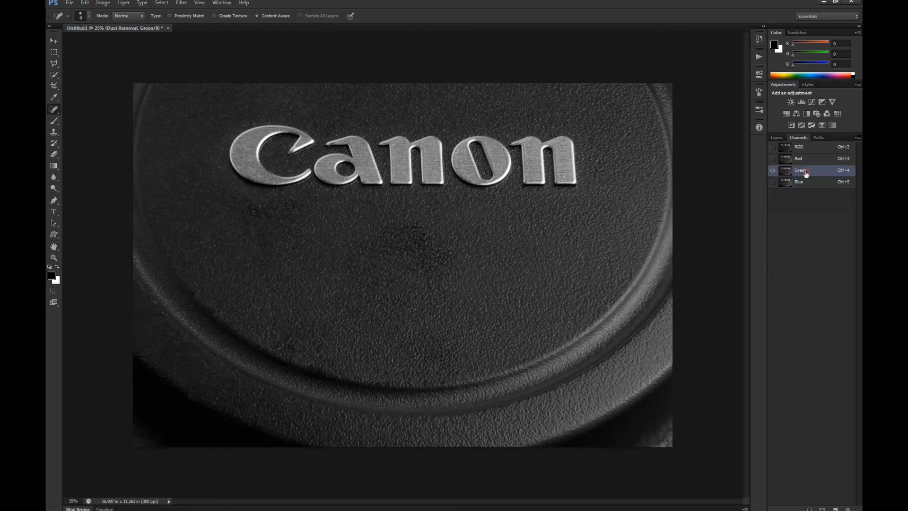
{"action": "left_click", "coordinate": [809, 161]}
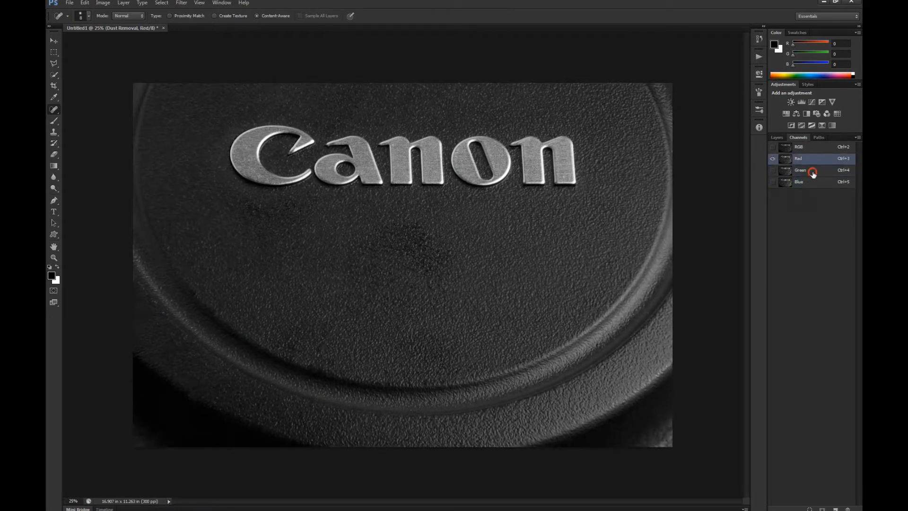
{"action": "left_click", "coordinate": [810, 171]}
{"action": "left_click", "coordinate": [811, 178]}
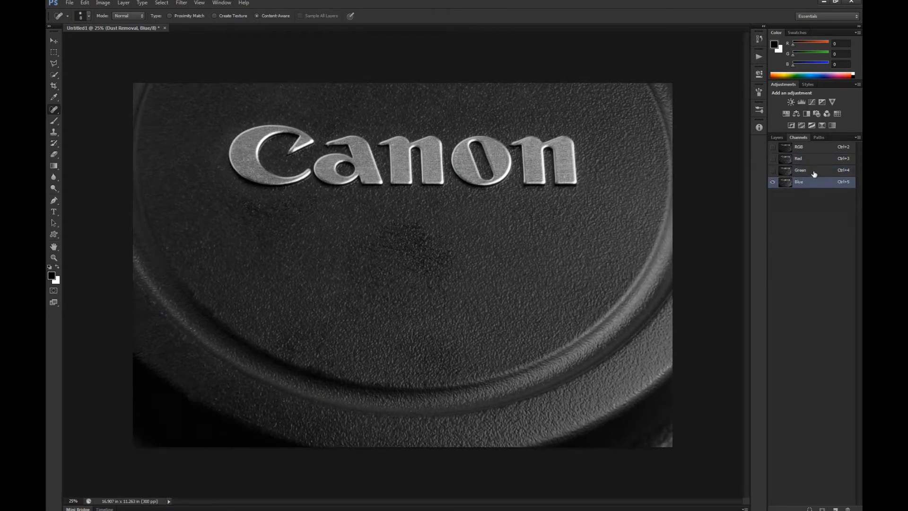
{"action": "left_click", "coordinate": [813, 175]}
{"action": "left_click", "coordinate": [809, 182]}
{"action": "left_click", "coordinate": [810, 163]}
{"action": "left_click", "coordinate": [810, 184]}
{"action": "left_click", "coordinate": [807, 149]}
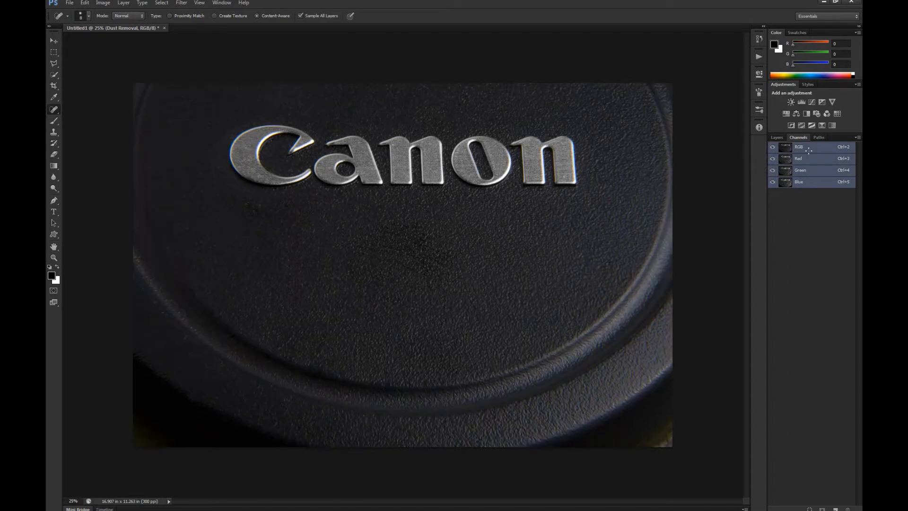
{"action": "left_click", "coordinate": [777, 139]}
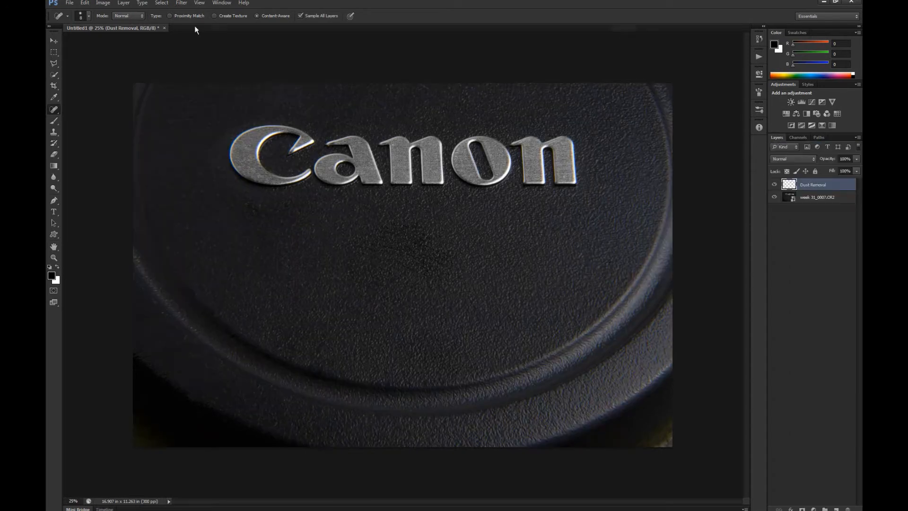
- Set up Calculations with the merged red channel as source 1 and the merged blue channel as source 2
{"action": "left_click", "coordinate": [103, 3]}
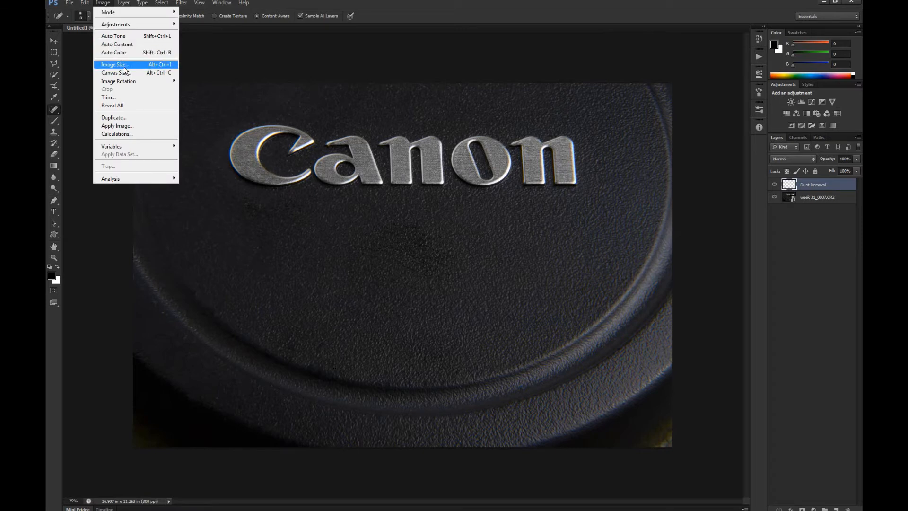
{"action": "left_click", "coordinate": [131, 134]}
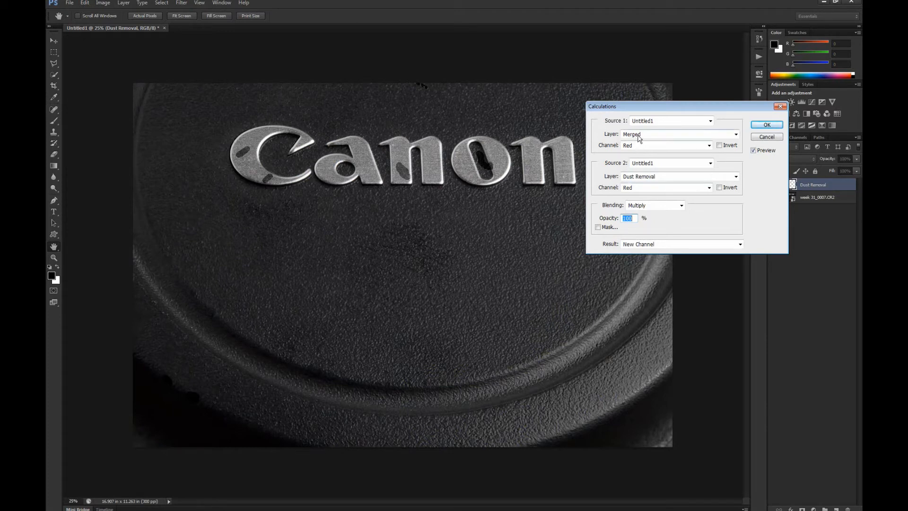
{"action": "left_click", "coordinate": [736, 177]}
{"action": "left_click", "coordinate": [699, 185]}
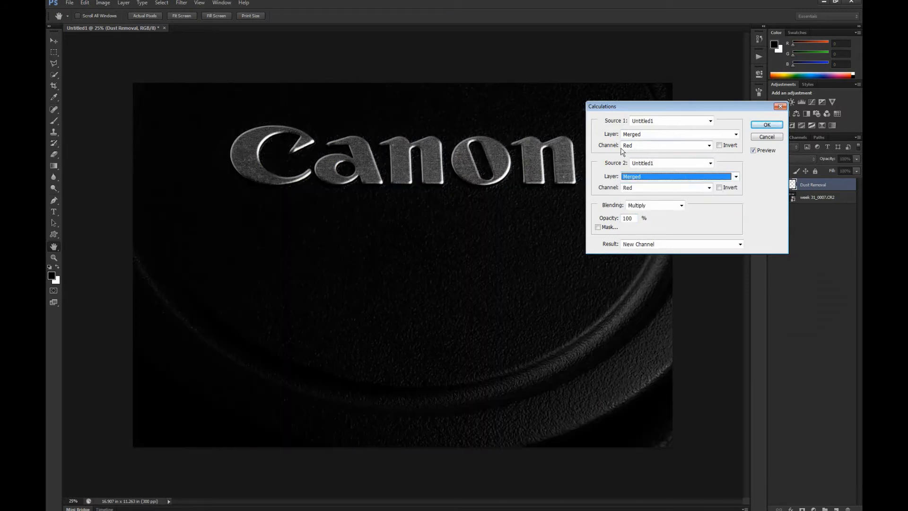
{"action": "left_click", "coordinate": [644, 189]}
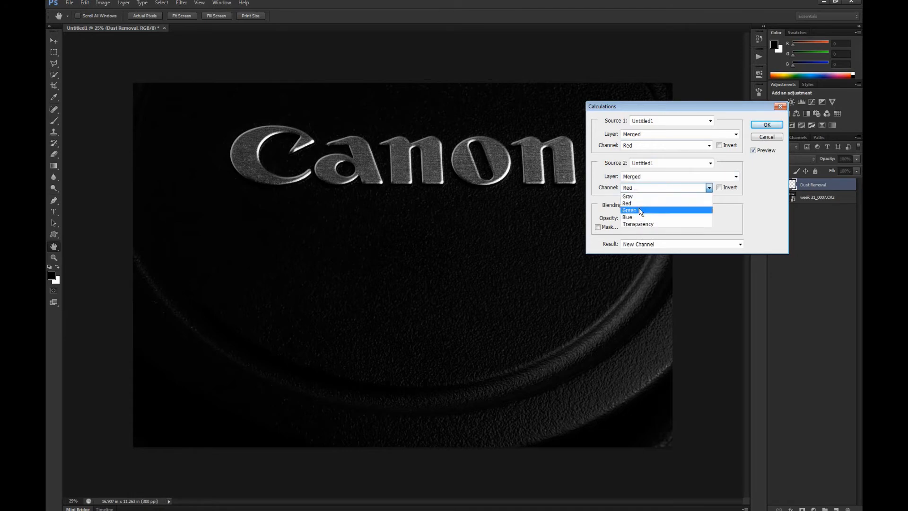
{"action": "left_click", "coordinate": [642, 218]}
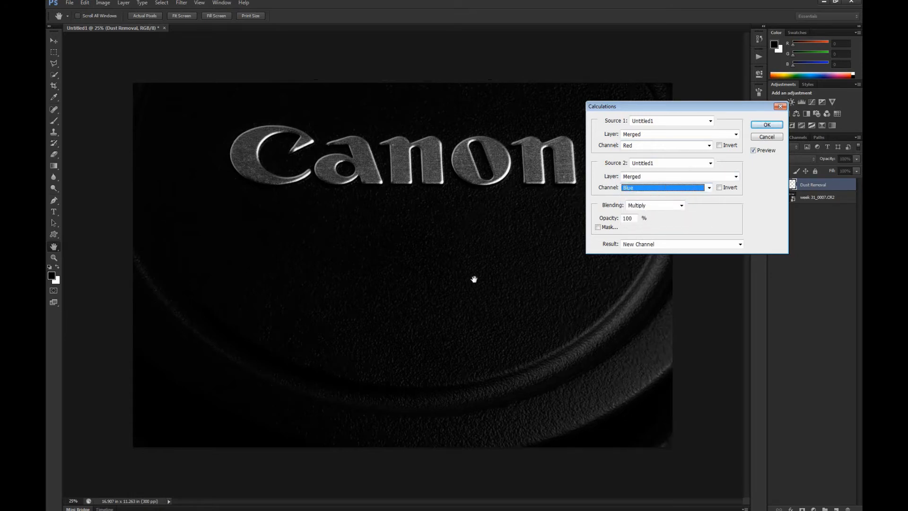
- Invert both the red and the blue source channels in the calculation
{"action": "left_click", "coordinate": [718, 145]}
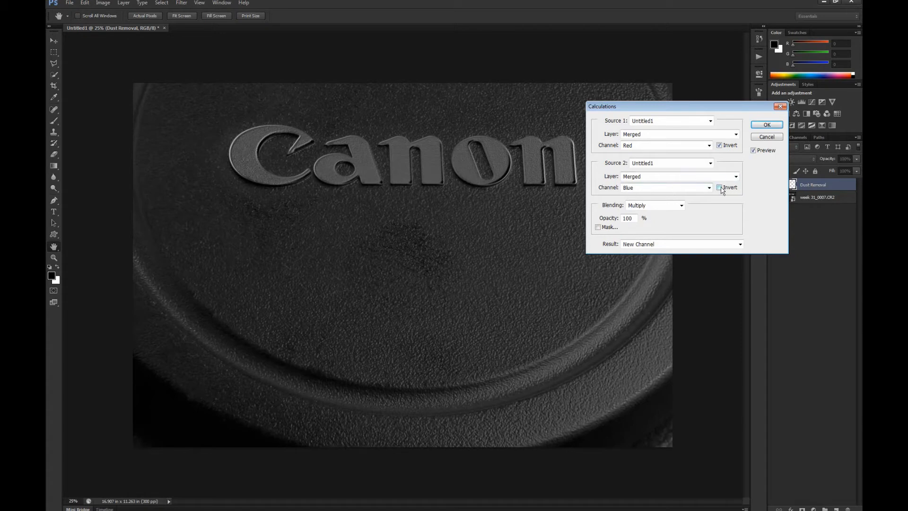
{"action": "left_click", "coordinate": [717, 189]}
{"action": "left_click", "coordinate": [719, 188]}
{"action": "left_click", "coordinate": [722, 146]}
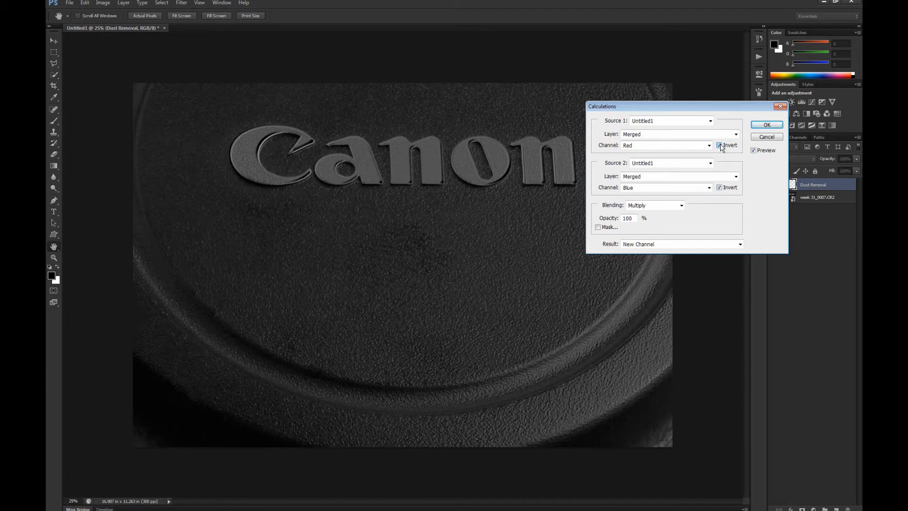
{"action": "left_click", "coordinate": [719, 145]}
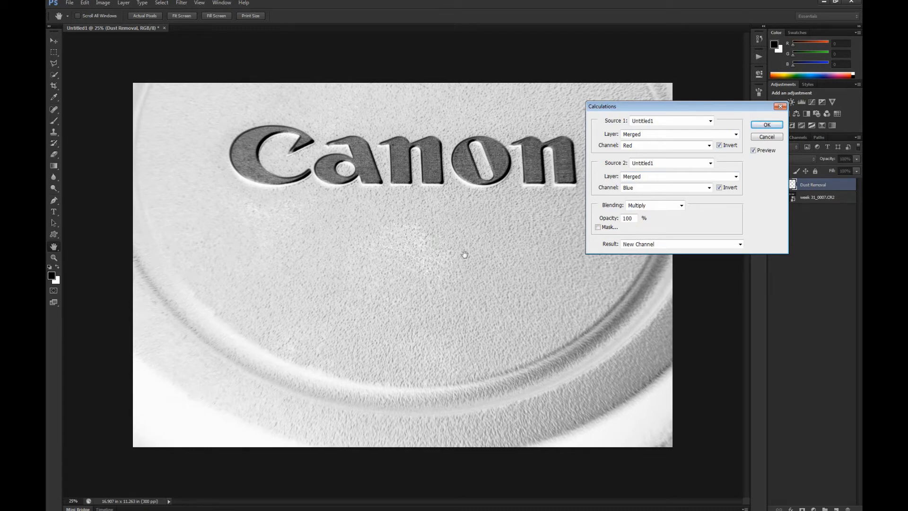
- Compare the Screen and Soft Light blending modes for the calculation, and return to Multiply
{"action": "left_click", "coordinate": [681, 206]}
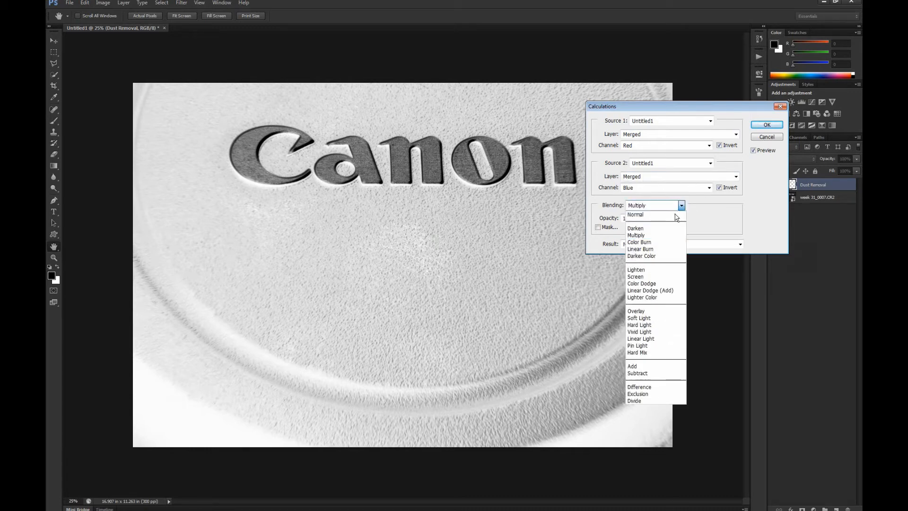
{"action": "left_click", "coordinate": [649, 277]}
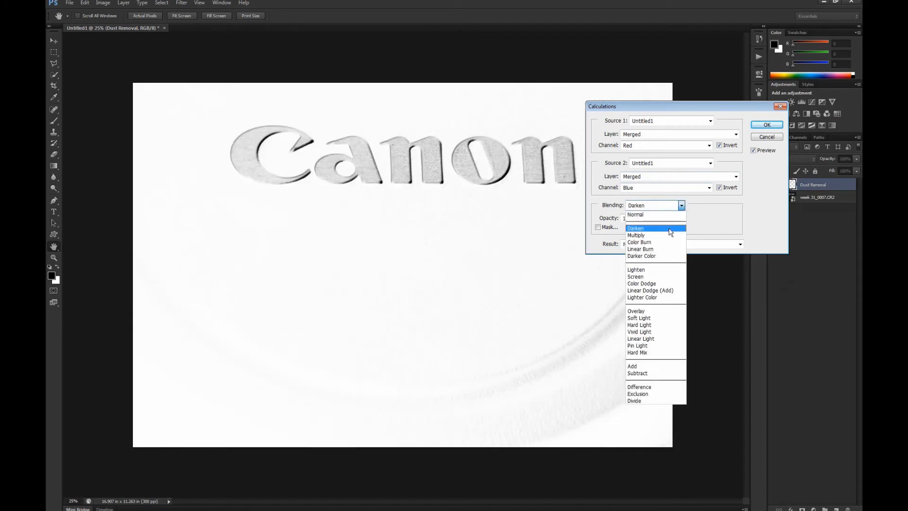
{"action": "left_click", "coordinate": [645, 317]}
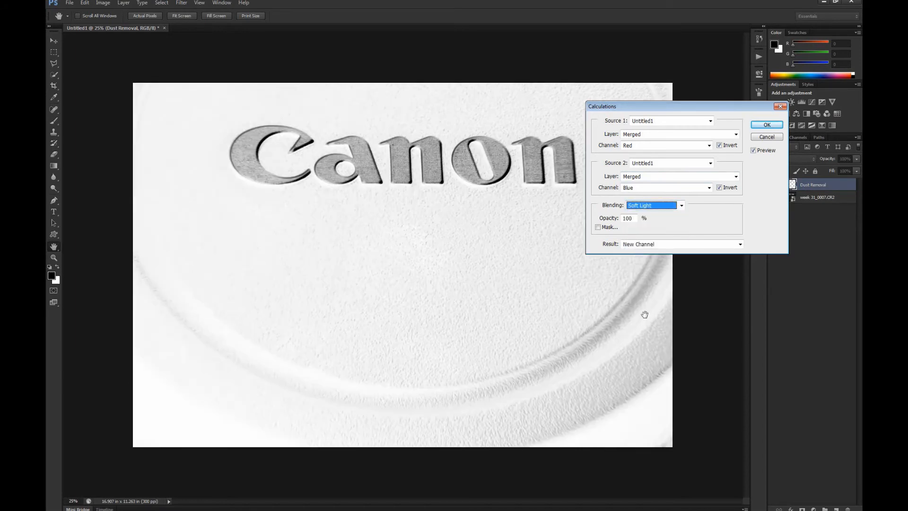
{"action": "left_click", "coordinate": [681, 205]}
{"action": "left_click", "coordinate": [665, 238]}
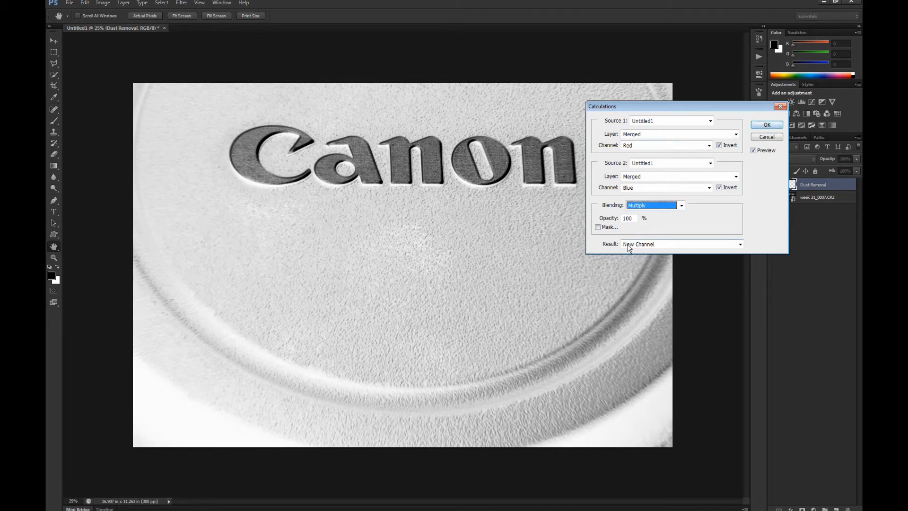
- Output the Multiply calculation as a new channel and display the channel list
{"action": "left_click", "coordinate": [763, 125]}
{"action": "key", "text": "j"}
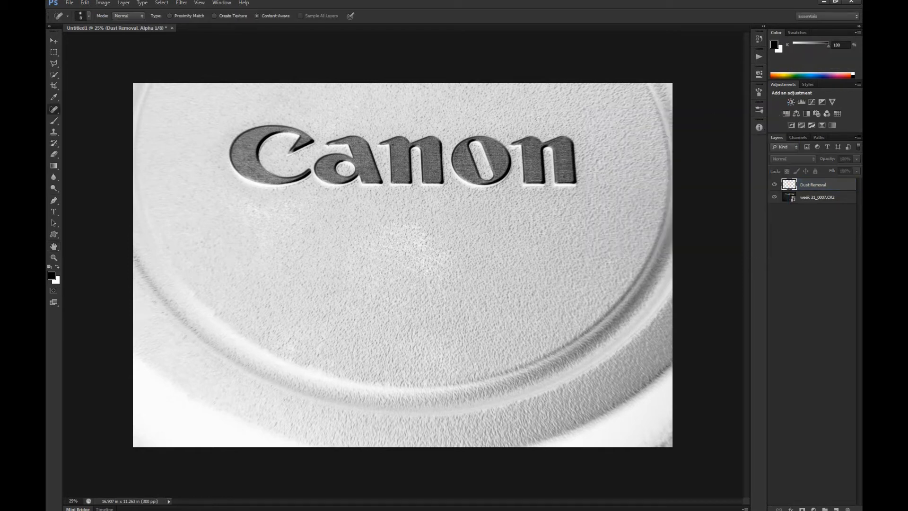
{"action": "left_click", "coordinate": [798, 136]}
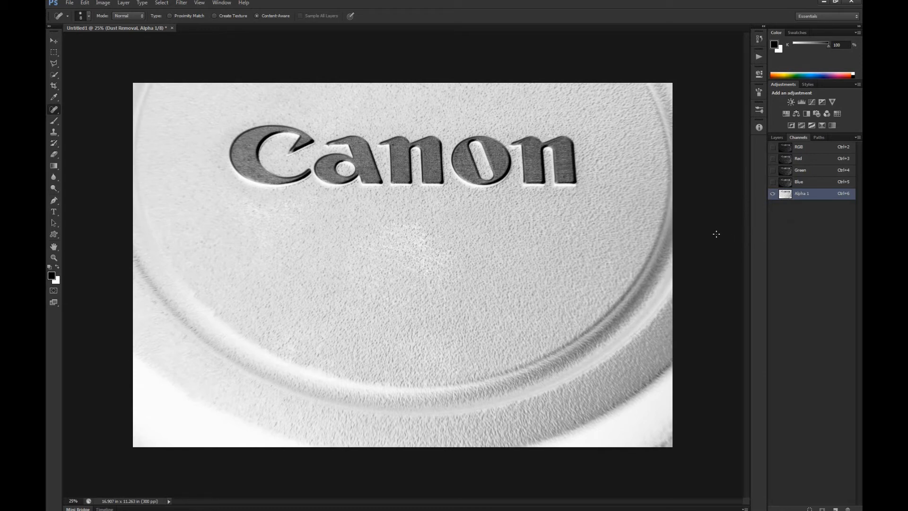
- Apply Levels to the Alpha 1 channel with input levels 215, 0.30 and 230
{"action": "key", "text": "ctrl+l"}
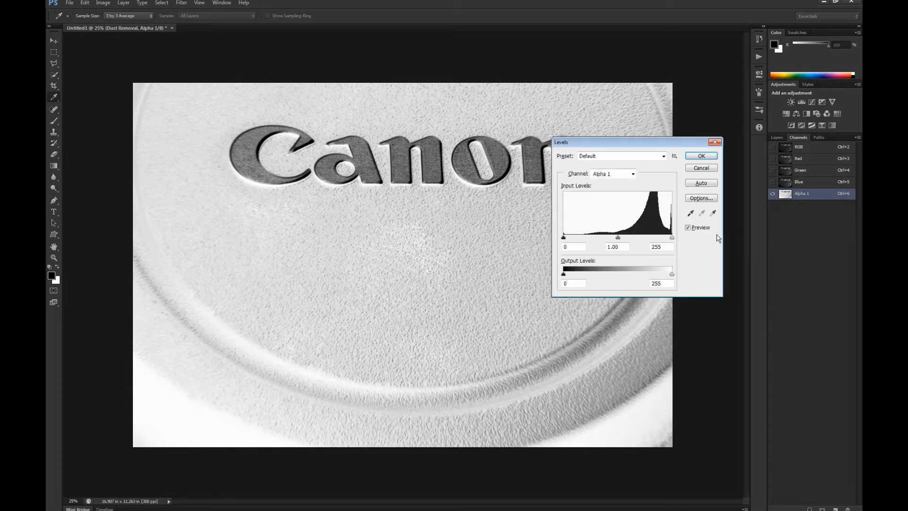
{"action": "left_click_drag", "start_coordinate": [563, 238], "coordinate": [662, 241]}
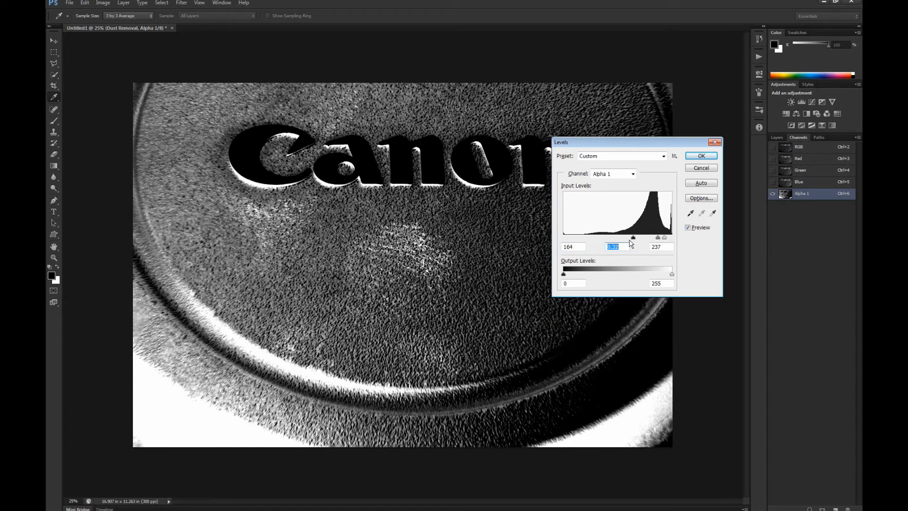
{"action": "left_click_drag", "start_coordinate": [634, 241], "coordinate": [655, 241]}
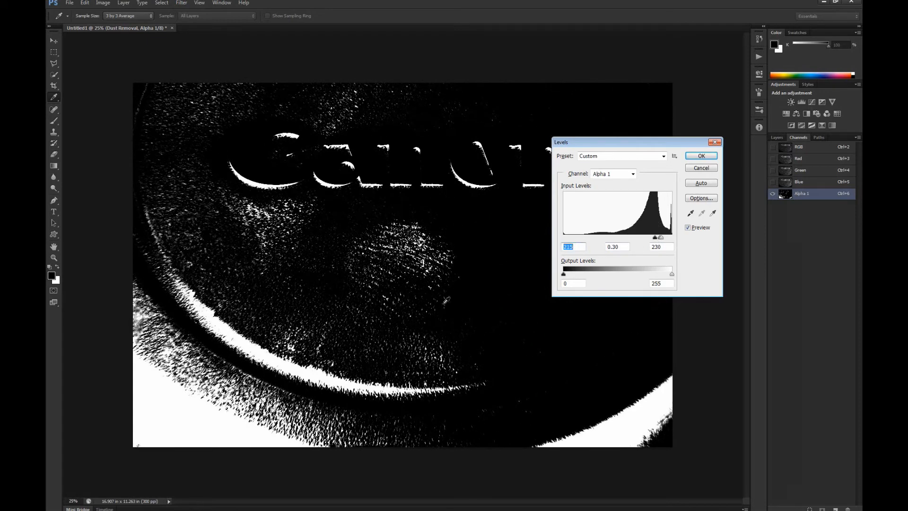
{"action": "left_click", "coordinate": [701, 156]}
{"action": "key", "text": "j"}
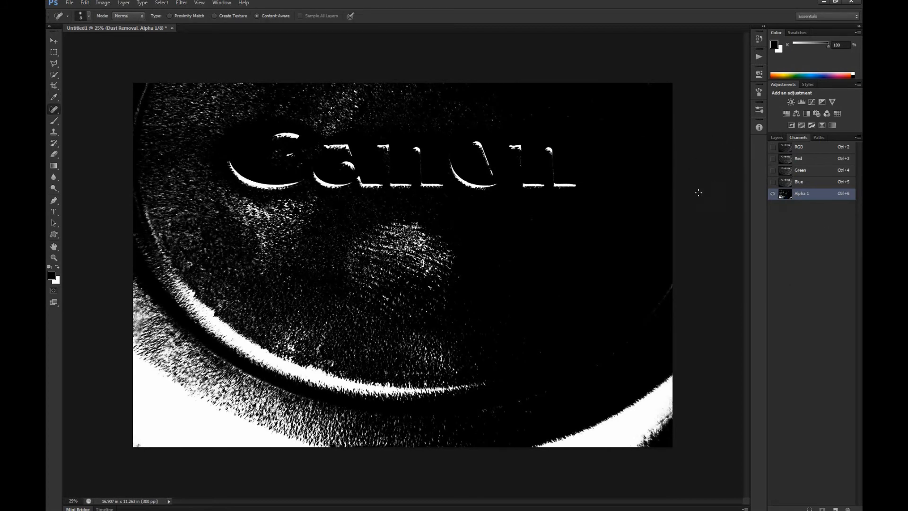
- Restore the RGB composite, load the Alpha 1 channel as a selection, and return to the layers
{"action": "left_click", "coordinate": [814, 149]}
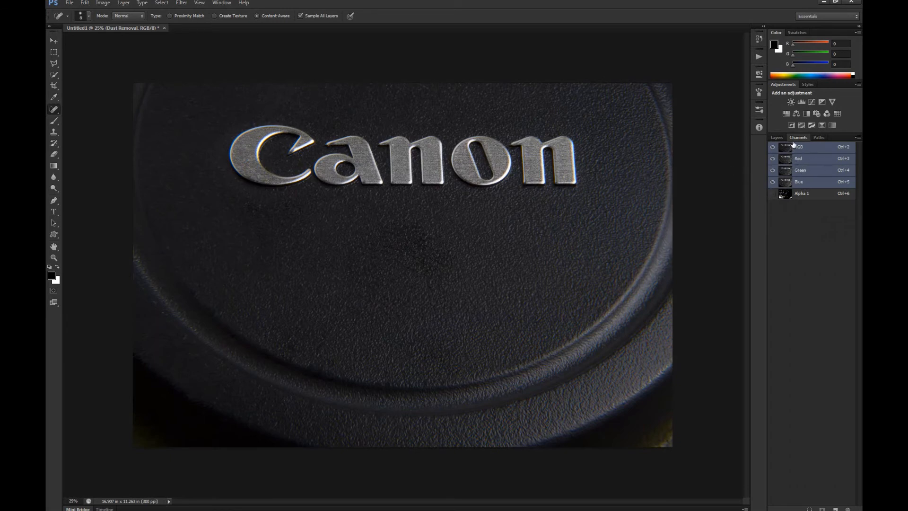
{"action": "left_click", "coordinate": [785, 194], "text": "ctrl"}
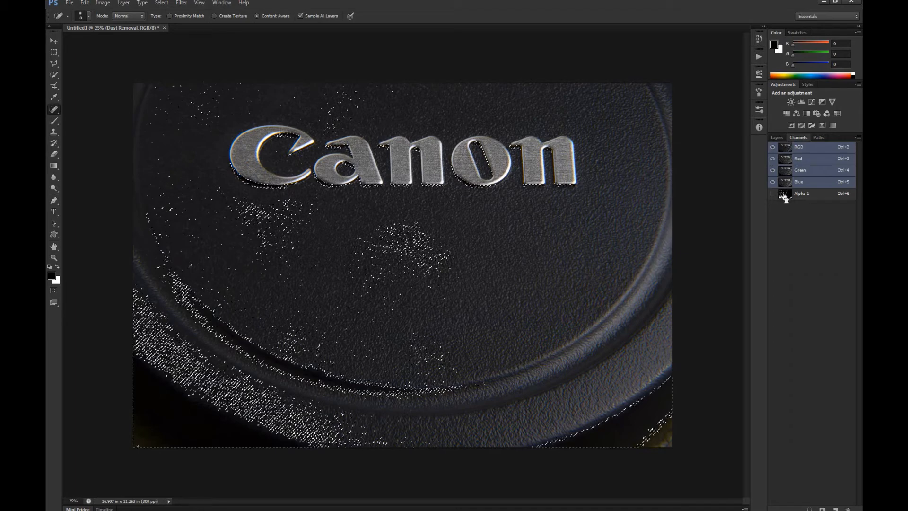
{"action": "left_click", "coordinate": [777, 137]}
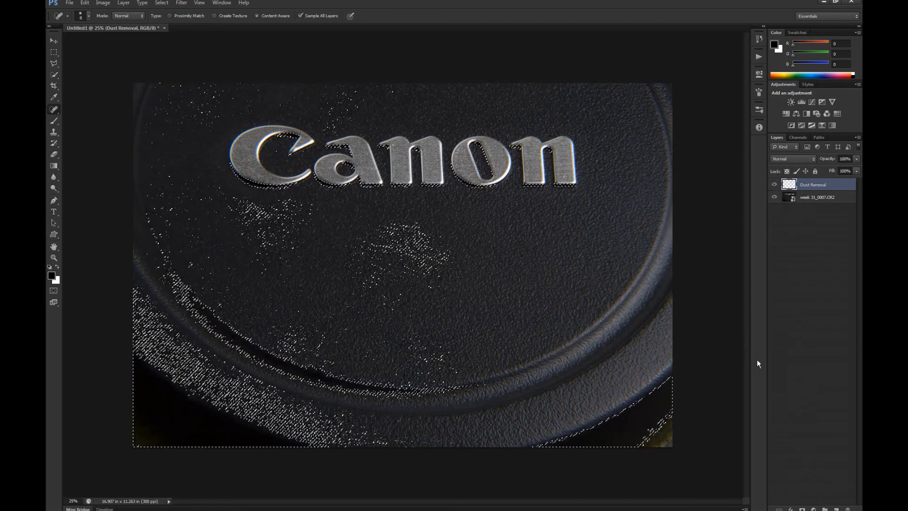
- Add a Curves adjustment layer masked by the selection, and raise its curve to input 62, output 152
{"action": "left_click", "coordinate": [814, 508]}
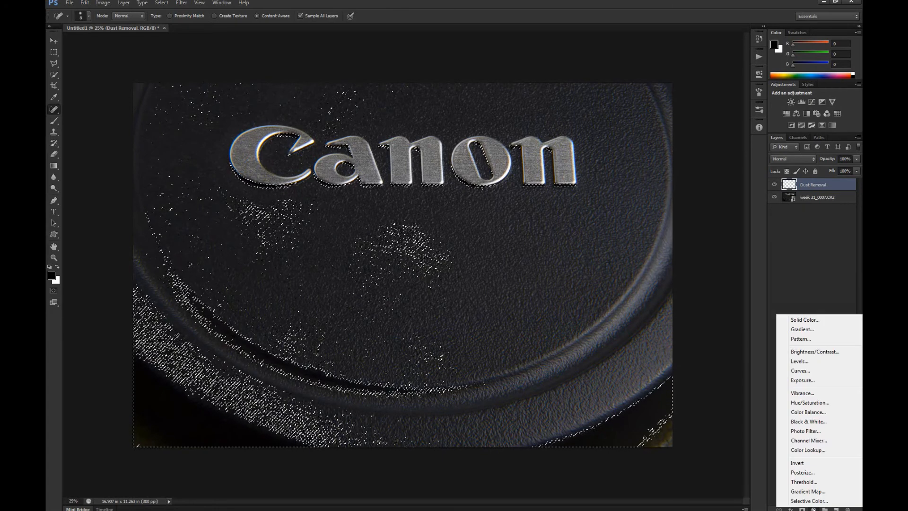
{"action": "left_click", "coordinate": [804, 370]}
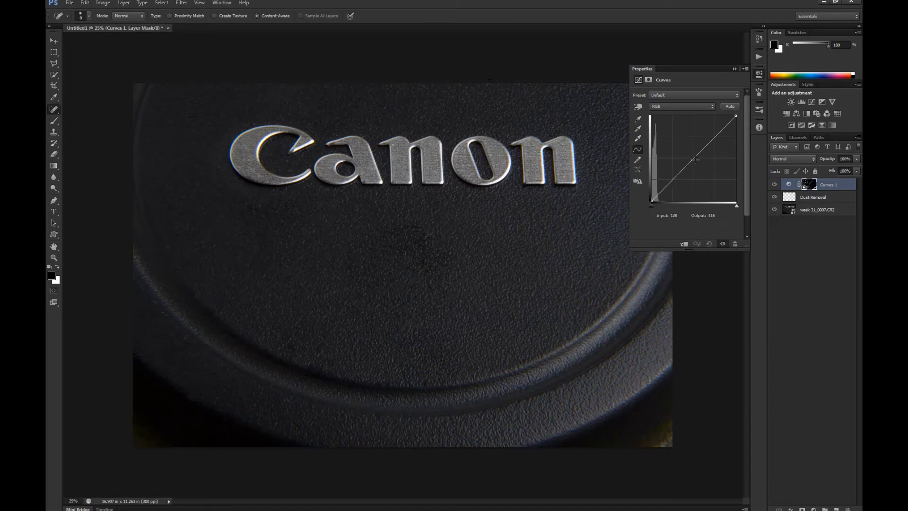
{"action": "left_click_drag", "start_coordinate": [693, 159], "coordinate": [683, 145]}
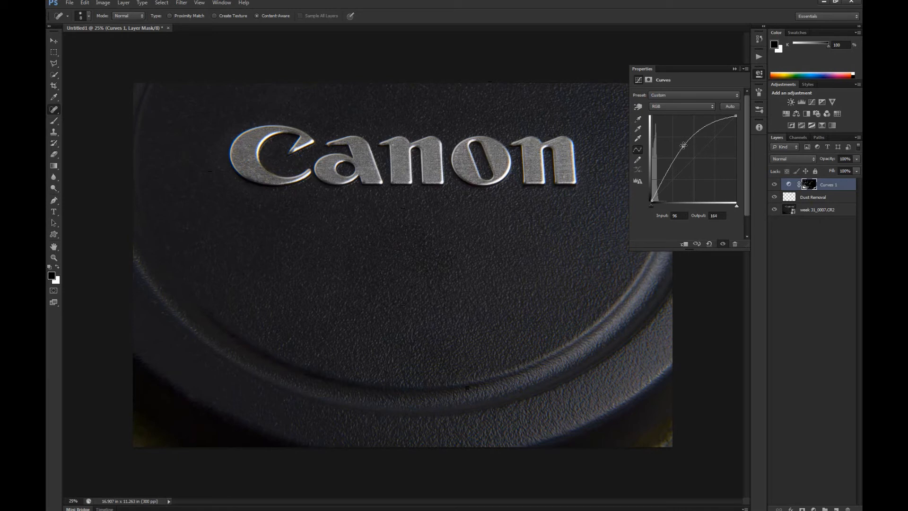
{"action": "mouse_move", "coordinate": [684, 146]}
{"action": "left_mouse_down"}
{"action": "mouse_move", "coordinate": [665, 138]}
{"action": "mouse_move", "coordinate": [672, 150]}
{"action": "left_mouse_up"}
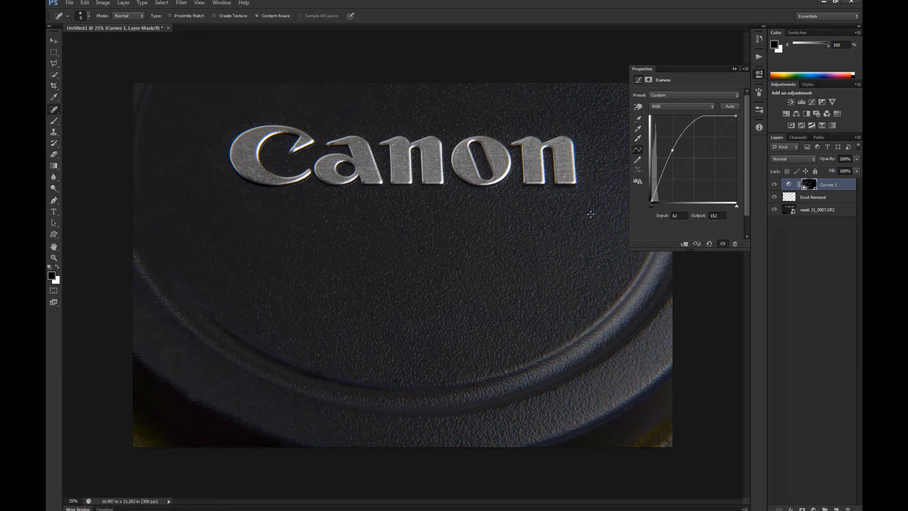
{"action": "left_click", "coordinate": [733, 68]}
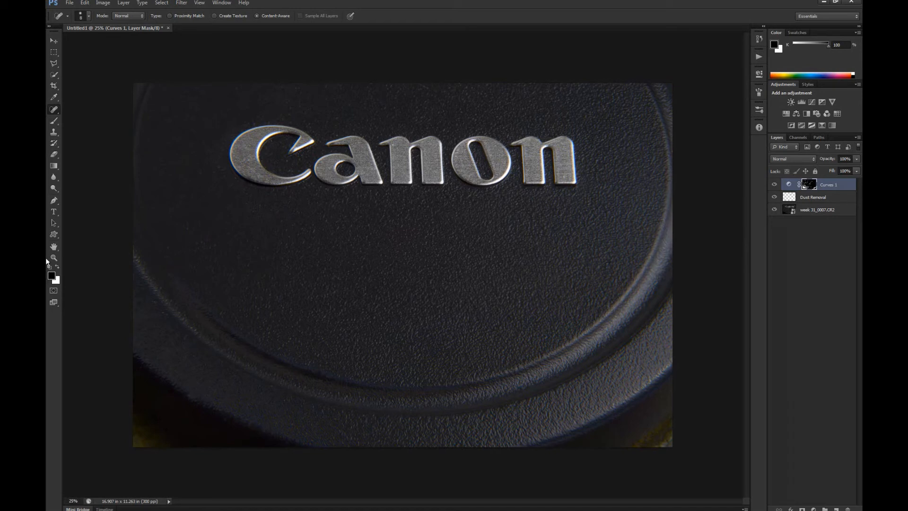
- Paint black on the Curves layer mask over the dark lower corners and the Canon letters with the 500 px Brush
{"action": "key", "text": "b"}
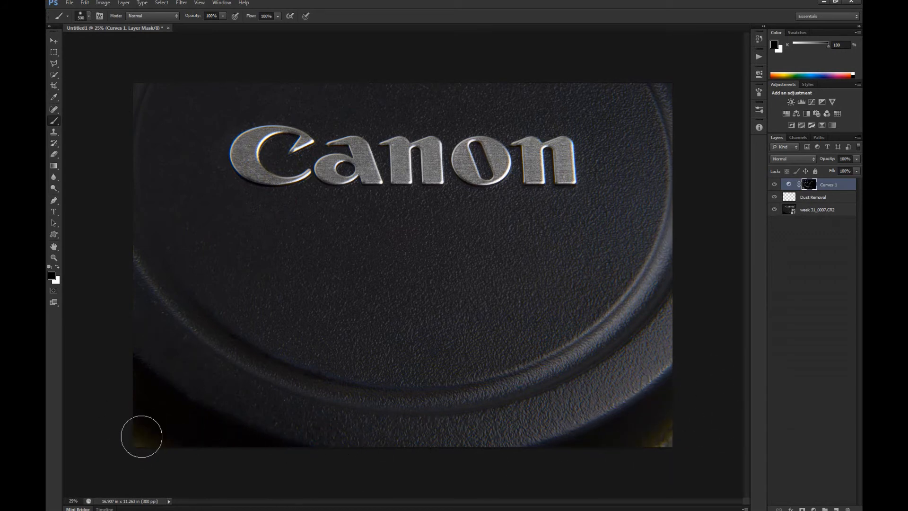
{"action": "left_click_drag", "start_coordinate": [141, 438], "coordinate": [182, 446]}
{"action": "left_click", "coordinate": [809, 187], "text": "alt"}
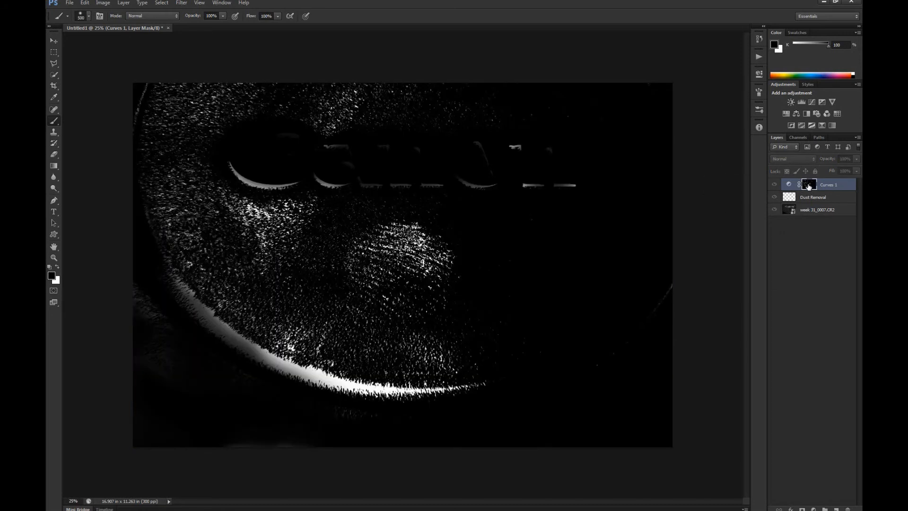
{"action": "mouse_move", "coordinate": [577, 176]}
{"action": "left_mouse_down"}
{"action": "mouse_move", "coordinate": [541, 174]}
{"action": "mouse_move", "coordinate": [585, 172]}
{"action": "mouse_move", "coordinate": [521, 171]}
{"action": "mouse_move", "coordinate": [537, 171]}
{"action": "mouse_move", "coordinate": [516, 154]}
{"action": "mouse_move", "coordinate": [459, 170]}
{"action": "mouse_move", "coordinate": [457, 158]}
{"action": "mouse_move", "coordinate": [398, 153]}
{"action": "mouse_move", "coordinate": [444, 171]}
{"action": "mouse_move", "coordinate": [243, 164]}
{"action": "mouse_move", "coordinate": [272, 170]}
{"action": "mouse_move", "coordinate": [294, 157]}
{"action": "left_mouse_up"}
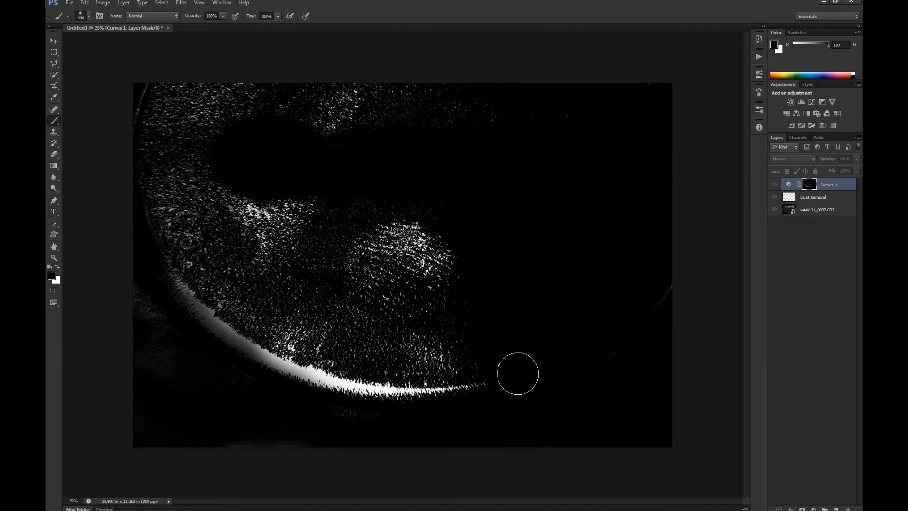
- Paint black on the mask along the cap's rim and outer edges, and return to the normal image view
{"action": "mouse_move", "coordinate": [483, 419]}
{"action": "left_mouse_down"}
{"action": "mouse_move", "coordinate": [263, 375]}
{"action": "mouse_move", "coordinate": [285, 382]}
{"action": "mouse_move", "coordinate": [208, 335]}
{"action": "mouse_move", "coordinate": [262, 363]}
{"action": "mouse_move", "coordinate": [186, 315]}
{"action": "mouse_move", "coordinate": [208, 331]}
{"action": "mouse_move", "coordinate": [162, 282]}
{"action": "mouse_move", "coordinate": [234, 348]}
{"action": "mouse_move", "coordinate": [309, 384]}
{"action": "mouse_move", "coordinate": [402, 404]}
{"action": "mouse_move", "coordinate": [466, 396]}
{"action": "mouse_move", "coordinate": [330, 383]}
{"action": "mouse_move", "coordinate": [279, 367]}
{"action": "mouse_move", "coordinate": [356, 387]}
{"action": "mouse_move", "coordinate": [270, 365]}
{"action": "mouse_move", "coordinate": [205, 294]}
{"action": "mouse_move", "coordinate": [218, 241]}
{"action": "mouse_move", "coordinate": [241, 320]}
{"action": "mouse_move", "coordinate": [209, 323]}
{"action": "mouse_move", "coordinate": [192, 280]}
{"action": "mouse_move", "coordinate": [246, 334]}
{"action": "mouse_move", "coordinate": [216, 274]}
{"action": "mouse_move", "coordinate": [200, 269]}
{"action": "mouse_move", "coordinate": [225, 303]}
{"action": "mouse_move", "coordinate": [222, 289]}
{"action": "mouse_move", "coordinate": [237, 300]}
{"action": "mouse_move", "coordinate": [236, 330]}
{"action": "mouse_move", "coordinate": [240, 300]}
{"action": "mouse_move", "coordinate": [223, 263]}
{"action": "mouse_move", "coordinate": [206, 278]}
{"action": "mouse_move", "coordinate": [172, 276]}
{"action": "left_mouse_up"}
{"action": "mouse_move", "coordinate": [125, 140]}
{"action": "left_mouse_down"}
{"action": "mouse_move", "coordinate": [148, 144]}
{"action": "mouse_move", "coordinate": [121, 149]}
{"action": "mouse_move", "coordinate": [259, 144]}
{"action": "mouse_move", "coordinate": [170, 137]}
{"action": "mouse_move", "coordinate": [268, 145]}
{"action": "mouse_move", "coordinate": [223, 139]}
{"action": "mouse_move", "coordinate": [238, 126]}
{"action": "mouse_move", "coordinate": [158, 99]}
{"action": "mouse_move", "coordinate": [244, 77]}
{"action": "mouse_move", "coordinate": [230, 117]}
{"action": "mouse_move", "coordinate": [263, 98]}
{"action": "mouse_move", "coordinate": [244, 81]}
{"action": "mouse_move", "coordinate": [177, 108]}
{"action": "mouse_move", "coordinate": [271, 108]}
{"action": "mouse_move", "coordinate": [304, 82]}
{"action": "mouse_move", "coordinate": [232, 84]}
{"action": "mouse_move", "coordinate": [202, 134]}
{"action": "mouse_move", "coordinate": [115, 194]}
{"action": "mouse_move", "coordinate": [135, 179]}
{"action": "mouse_move", "coordinate": [125, 212]}
{"action": "mouse_move", "coordinate": [137, 235]}
{"action": "mouse_move", "coordinate": [135, 334]}
{"action": "mouse_move", "coordinate": [144, 316]}
{"action": "mouse_move", "coordinate": [264, 418]}
{"action": "mouse_move", "coordinate": [221, 462]}
{"action": "left_mouse_up"}
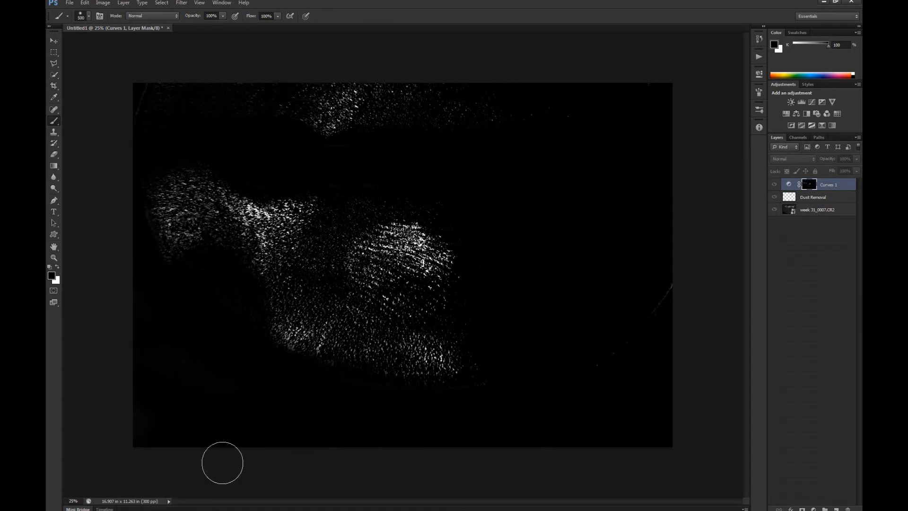
{"action": "left_click_drag", "start_coordinate": [709, 314], "coordinate": [617, 328]}
{"action": "mouse_move", "coordinate": [652, 155]}
{"action": "left_mouse_down"}
{"action": "mouse_move", "coordinate": [549, 89]}
{"action": "mouse_move", "coordinate": [520, 91]}
{"action": "mouse_move", "coordinate": [505, 121]}
{"action": "mouse_move", "coordinate": [496, 76]}
{"action": "left_mouse_up"}
{"action": "left_click", "coordinate": [811, 186], "text": "alt"}
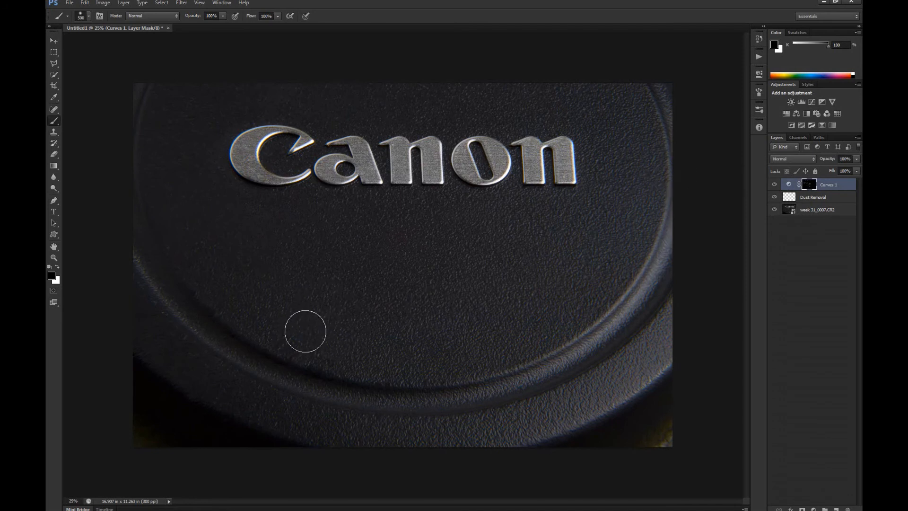
- Try a white brush dab on the Curves mask over the cap's lower-left textured area, and undo it
{"action": "key", "text": "x"}
{"action": "left_click_drag", "start_coordinate": [293, 334], "coordinate": [299, 340]}
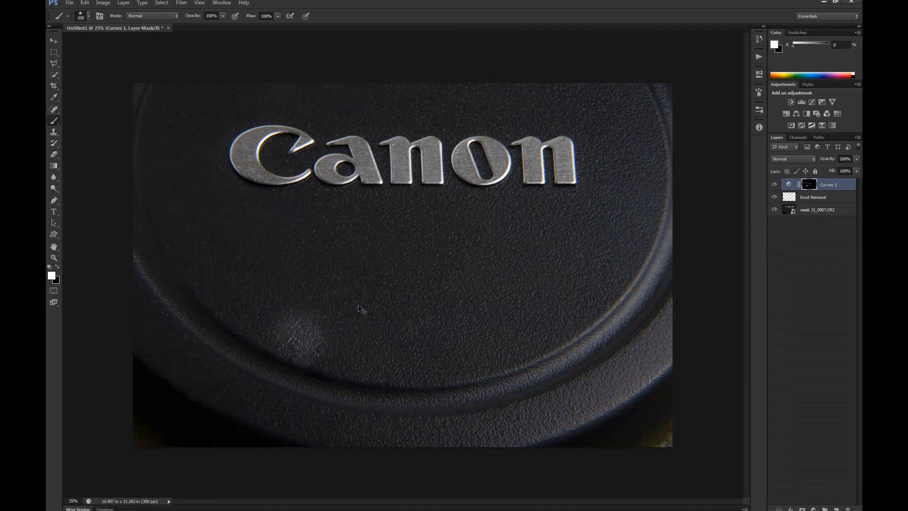
{"action": "key", "text": "ctrl+z"}
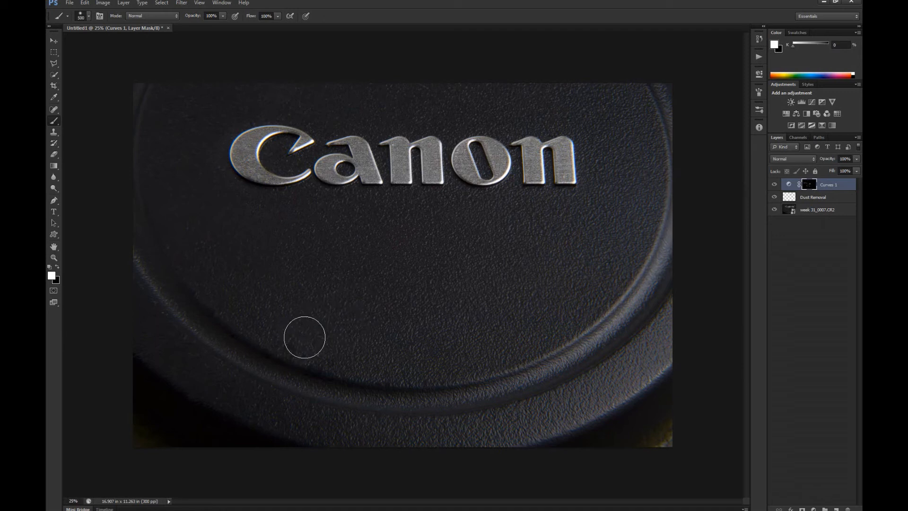
- Try white brush strokes on the Curves mask along the cap's lower-left rim and below the letter C, and undo them
{"action": "key", "text": "x"}
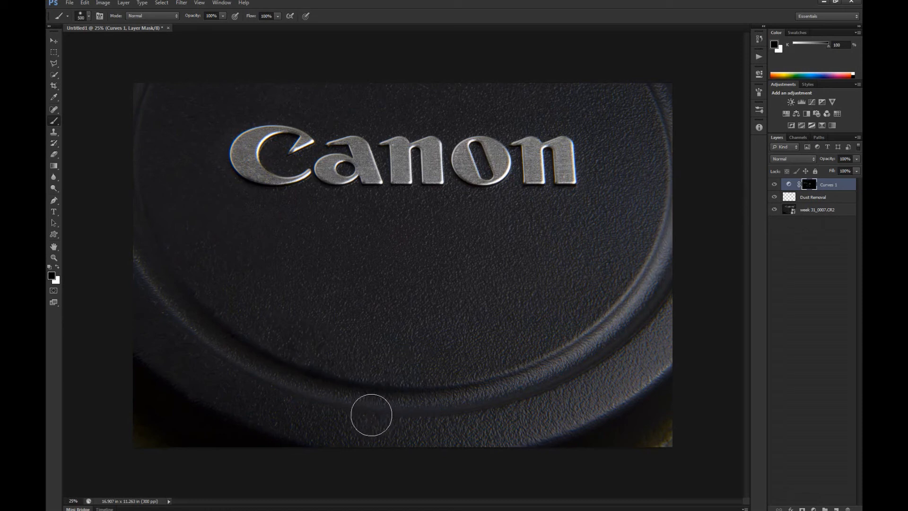
{"action": "key", "text": "x"}
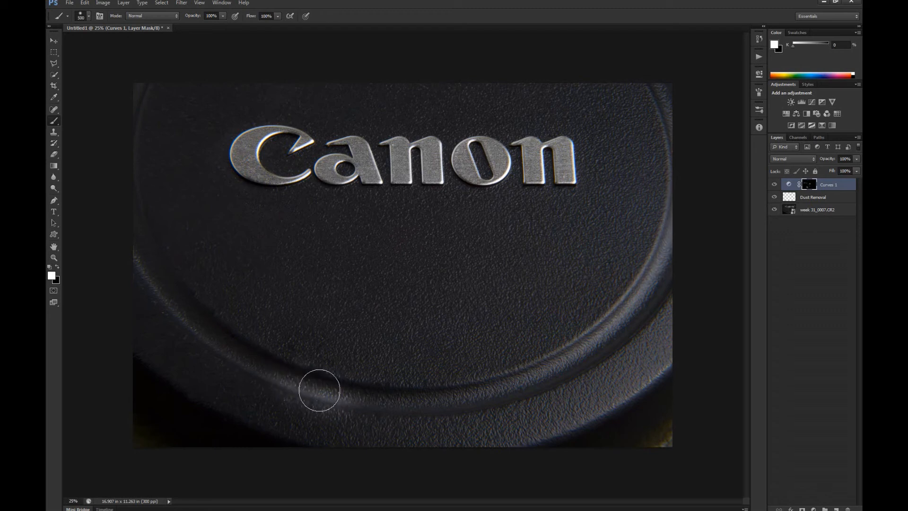
{"action": "left_click_drag", "start_coordinate": [319, 390], "coordinate": [237, 355]}
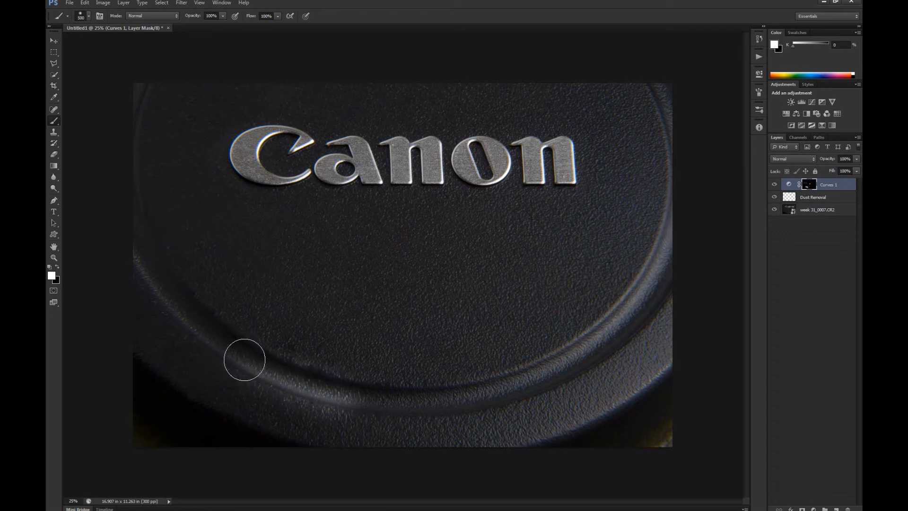
{"action": "key", "text": "ctrl+z"}
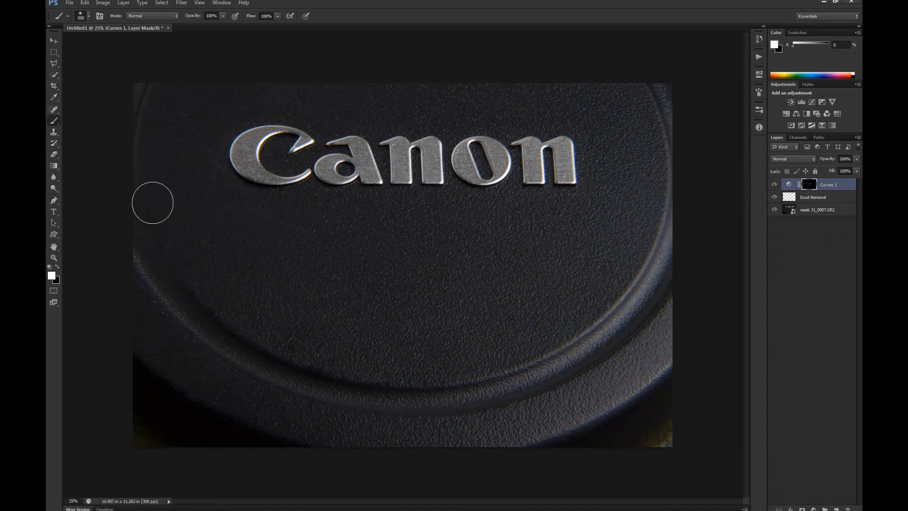
{"action": "left_click_drag", "start_coordinate": [253, 217], "coordinate": [247, 215]}
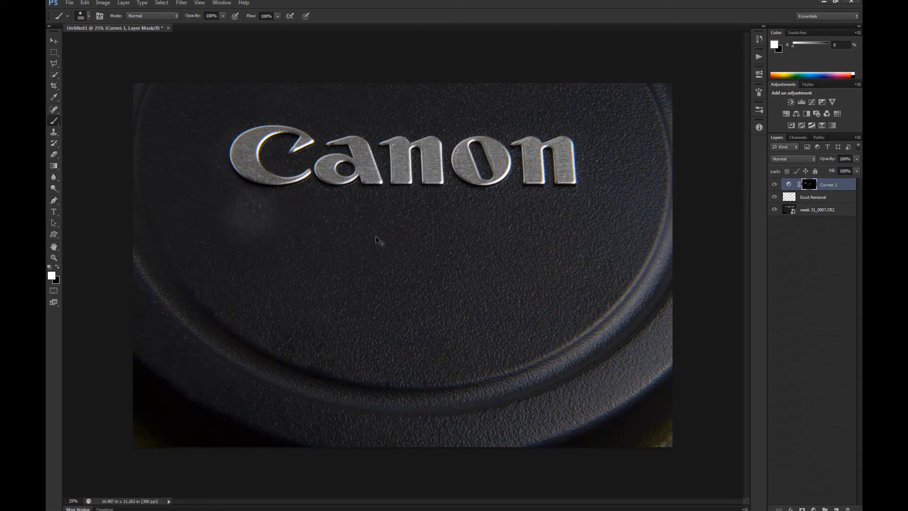
{"action": "key", "text": "ctrl+z"}
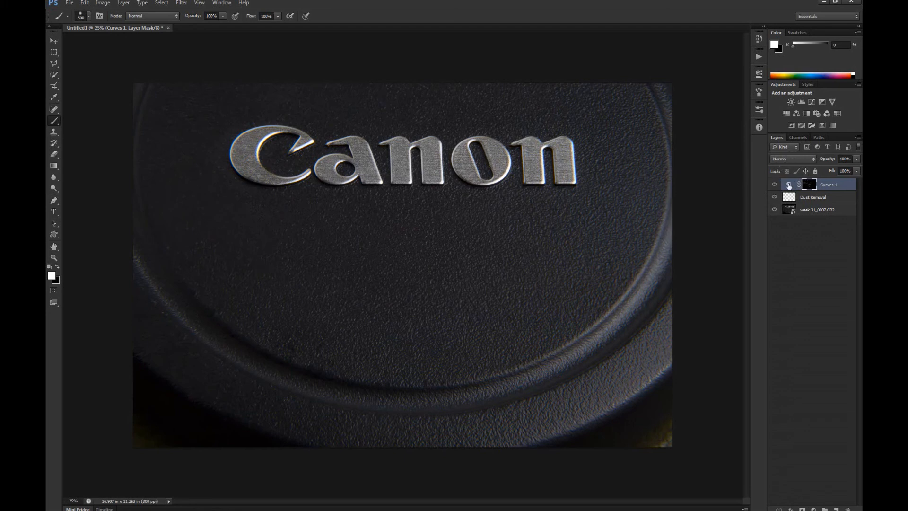
- Try the Curves 1 layer's curve point at input 89, output 183, and return it close to its original position
{"action": "double_click", "coordinate": [789, 185]}
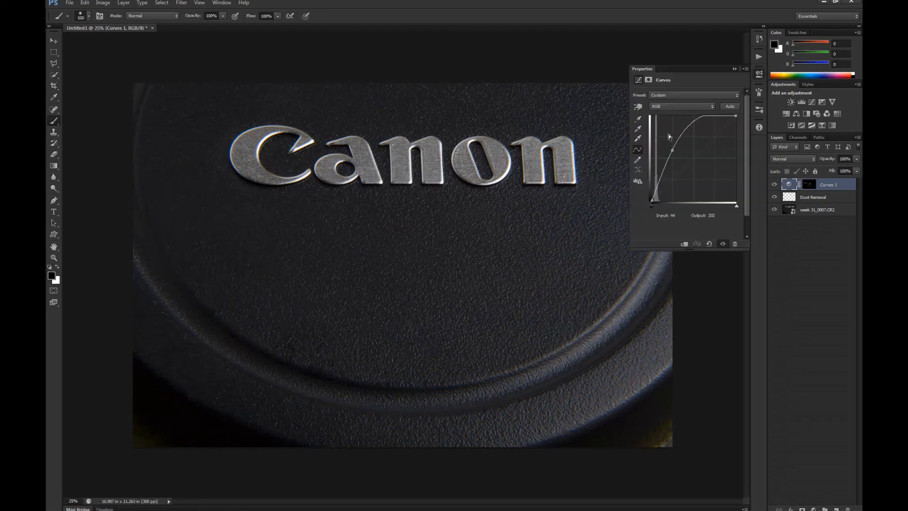
{"action": "left_click_drag", "start_coordinate": [671, 151], "coordinate": [674, 153]}
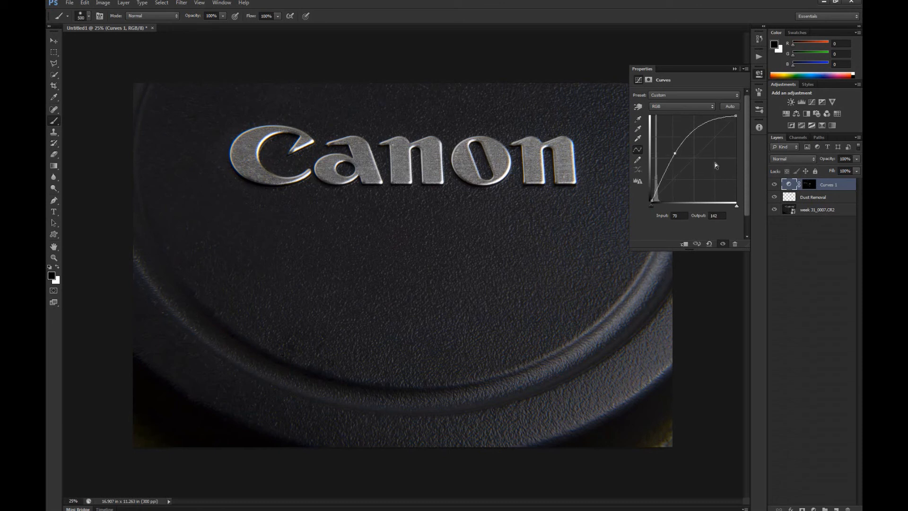
{"action": "mouse_move", "coordinate": [676, 152]}
{"action": "left_mouse_down"}
{"action": "mouse_move", "coordinate": [700, 137]}
{"action": "mouse_move", "coordinate": [698, 150]}
{"action": "mouse_move", "coordinate": [693, 157]}
{"action": "mouse_move", "coordinate": [681, 140]}
{"action": "left_mouse_up"}
{"action": "key", "text": "ctrl+minus"}
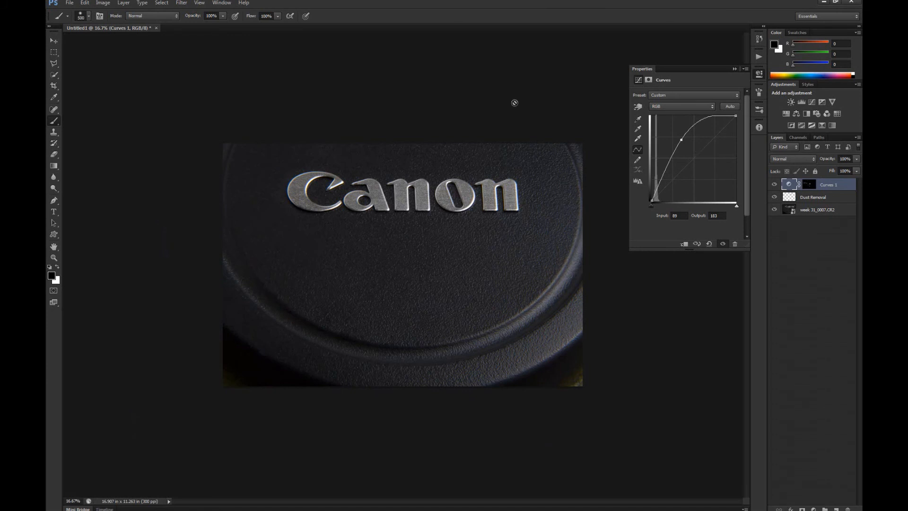
{"action": "mouse_move", "coordinate": [680, 140]}
{"action": "left_mouse_down"}
{"action": "mouse_move", "coordinate": [669, 151]}
{"action": "mouse_move", "coordinate": [661, 143]}
{"action": "mouse_move", "coordinate": [681, 152]}
{"action": "mouse_move", "coordinate": [673, 150]}
{"action": "left_mouse_up"}
{"action": "left_click", "coordinate": [734, 69]}
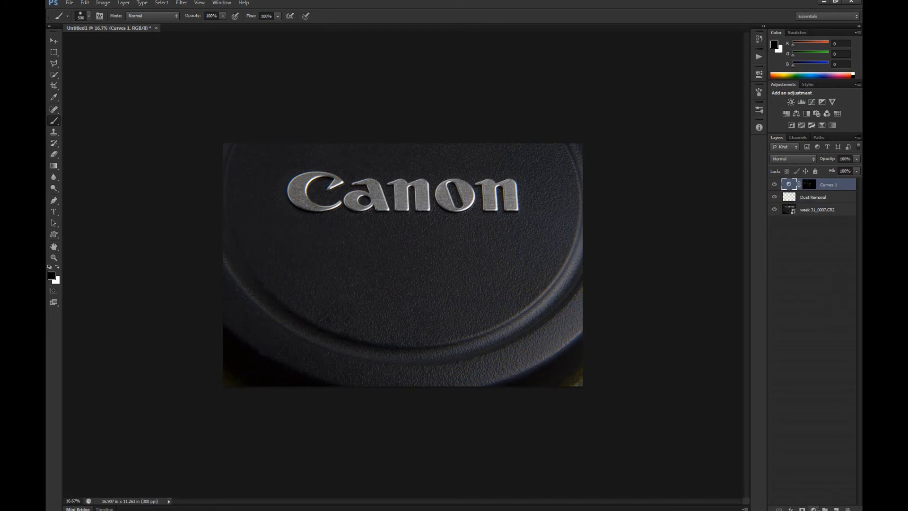
- Add a Brightness/Contrast adjustment layer above Curves 1 and raise its contrast to about 74
{"action": "left_click", "coordinate": [814, 508]}
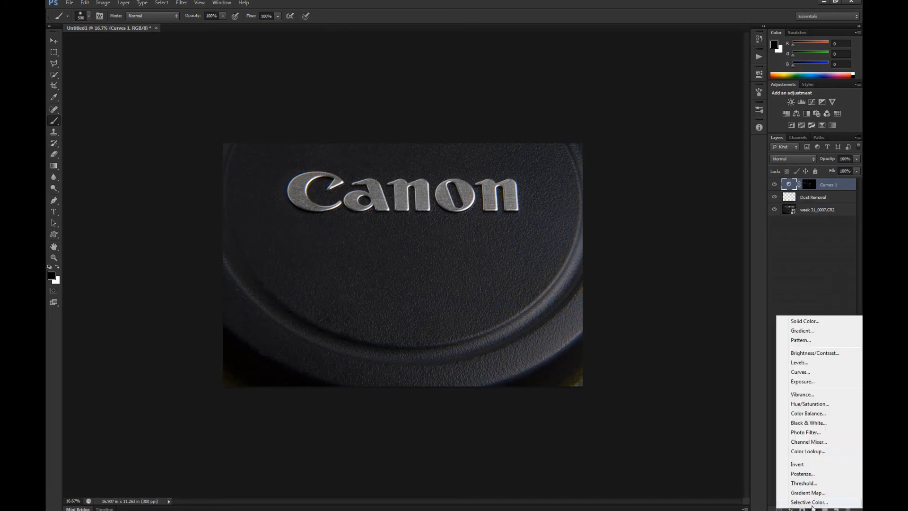
{"action": "left_click", "coordinate": [805, 354]}
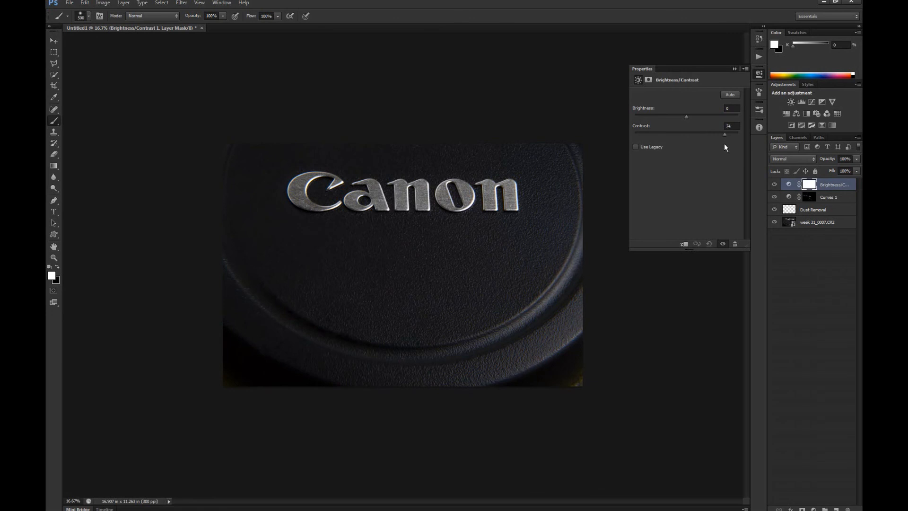
{"action": "left_click_drag", "start_coordinate": [725, 144], "coordinate": [724, 159]}
{"action": "left_click", "coordinate": [734, 68]}
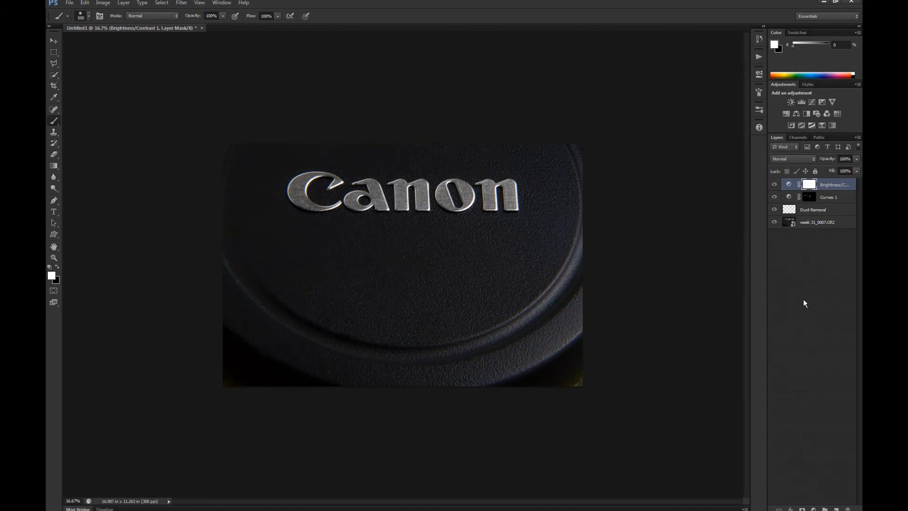
- Add a second Curves layer and brighten the Canon letters with on-image adjustment, to input 98, output 153
{"action": "left_click", "coordinate": [813, 509]}
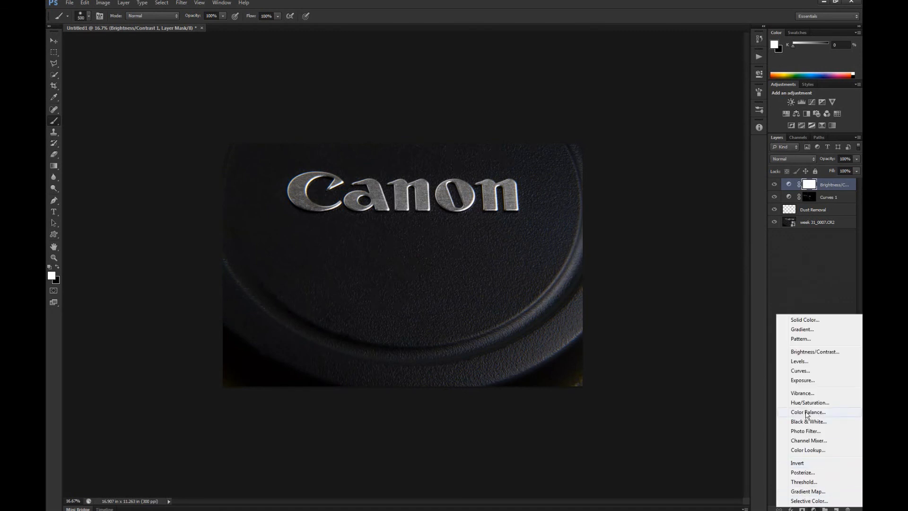
{"action": "left_click", "coordinate": [801, 373]}
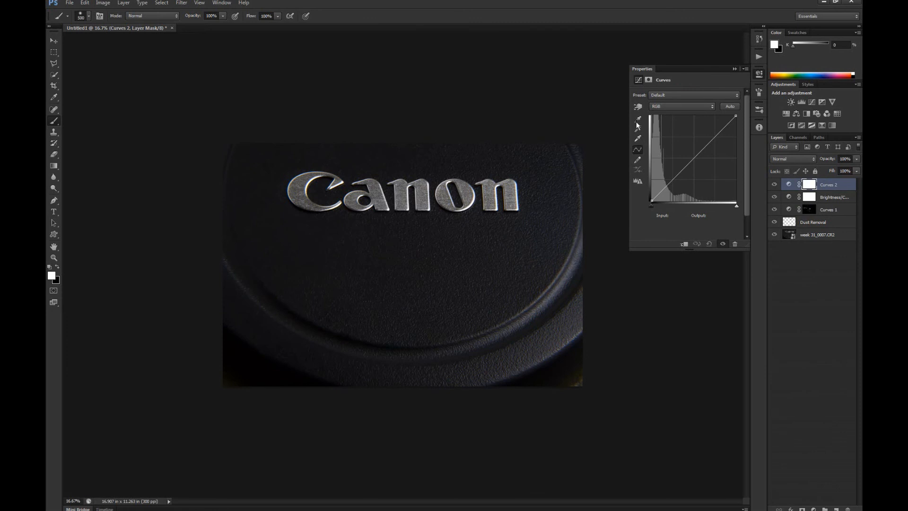
{"action": "left_click", "coordinate": [639, 109]}
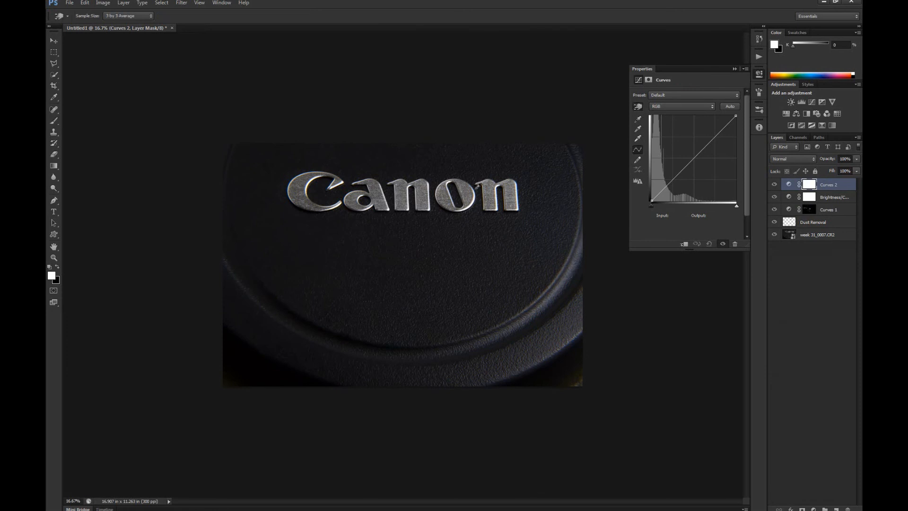
{"action": "left_click_drag", "start_coordinate": [446, 194], "coordinate": [436, 171]}
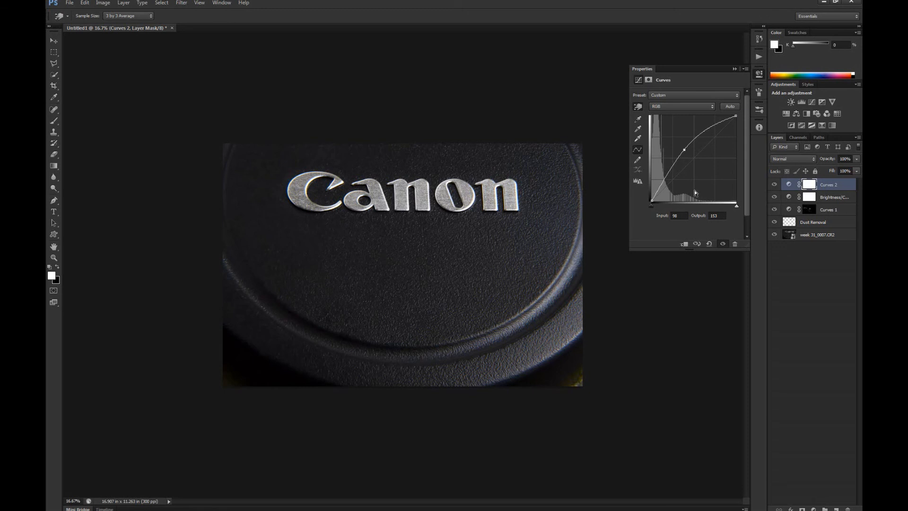
- Nudge the Curves 2 layer's curve point to input 104, output 142 for a subtler brightening
{"action": "key", "text": "Down"}
{"action": "key", "text": "Down"}
{"action": "key", "text": "Down"}
{"action": "key", "text": "Down"}
{"action": "key", "text": "Down"}
{"action": "key", "text": "Down"}
{"action": "key", "text": "Right"}
{"action": "key", "text": "Right"}
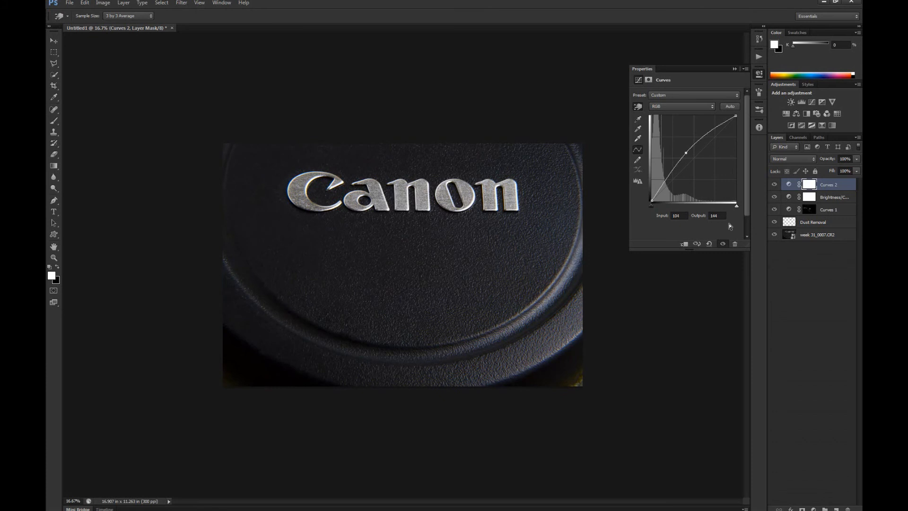
- Compare the image with and without the Curves 2 layer, and close the curve settings
{"action": "left_click", "coordinate": [774, 184]}
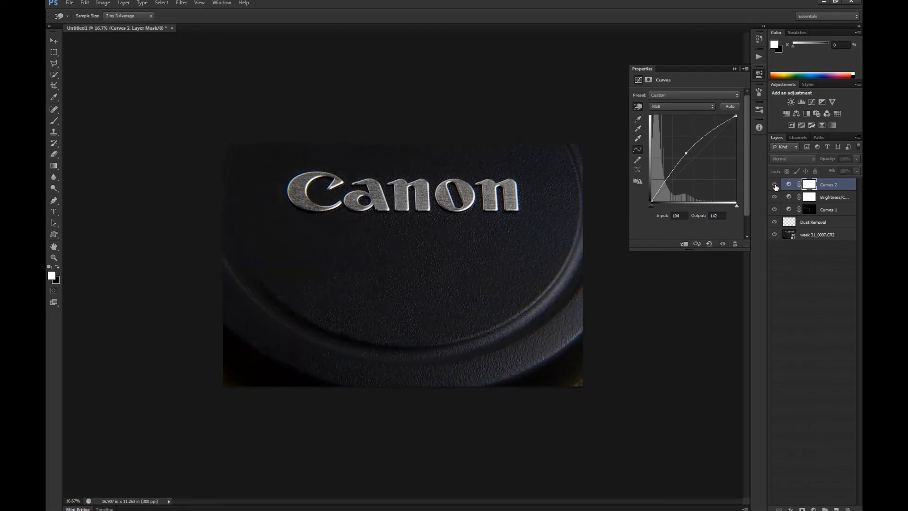
{"action": "left_click", "coordinate": [774, 184]}
{"action": "left_click", "coordinate": [774, 185]}
{"action": "left_click", "coordinate": [775, 185]}
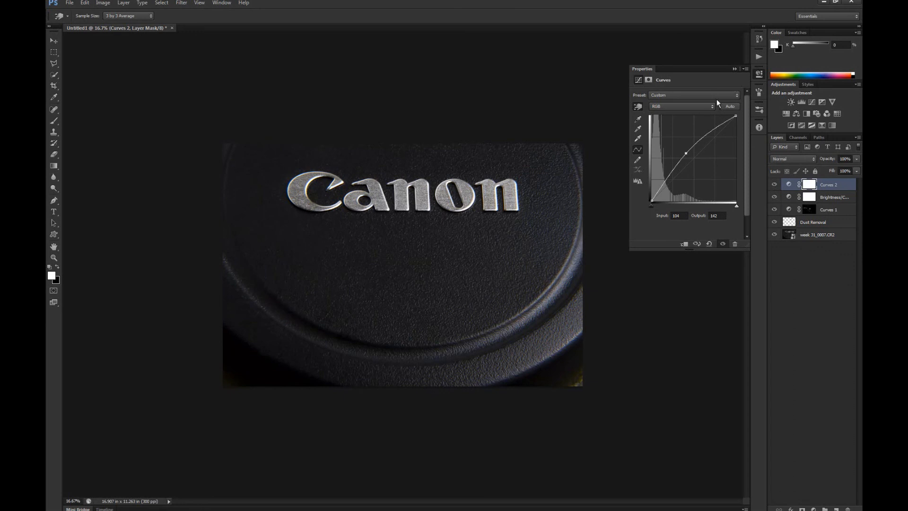
{"action": "left_click", "coordinate": [734, 69]}
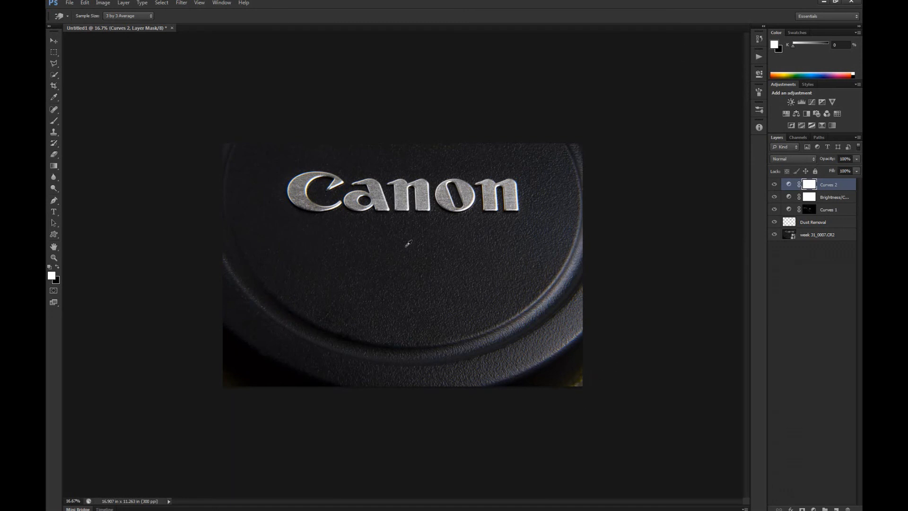
- Create a new layer on top and paint black over the yellowish lower corners with the Brush
{"action": "key", "text": "ctrl+shift+alt+n"}
{"action": "key", "text": "b"}
{"action": "key", "text": "d"}
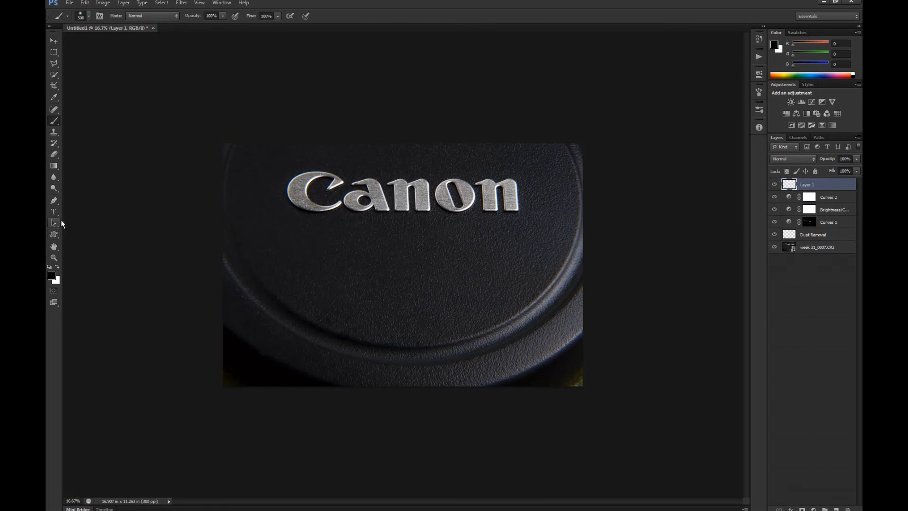
{"action": "mouse_move", "coordinate": [572, 385]}
{"action": "left_mouse_down"}
{"action": "mouse_move", "coordinate": [589, 383]}
{"action": "mouse_move", "coordinate": [559, 395]}
{"action": "mouse_move", "coordinate": [586, 385]}
{"action": "left_mouse_up"}
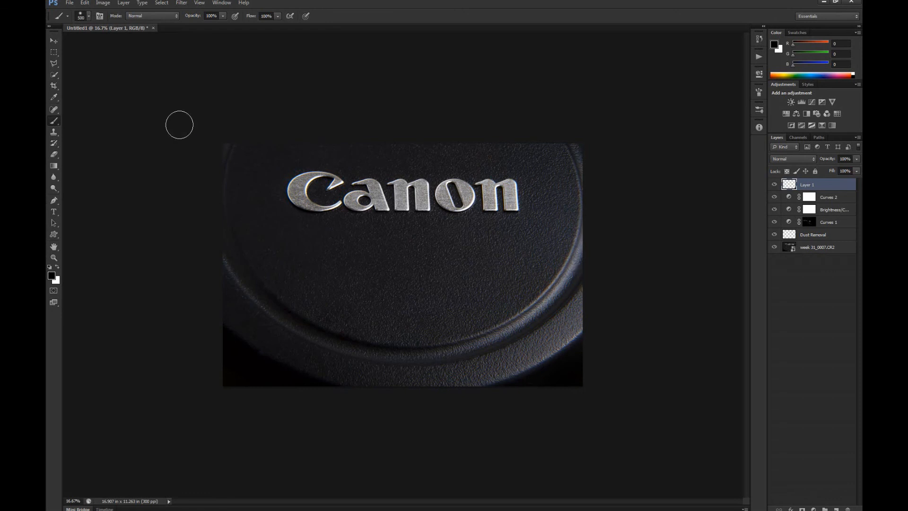
- Examine the finished lens cap image at several zoom levels and in full-screen mode on a black background
{"action": "key", "text": "ctrl+minus"}
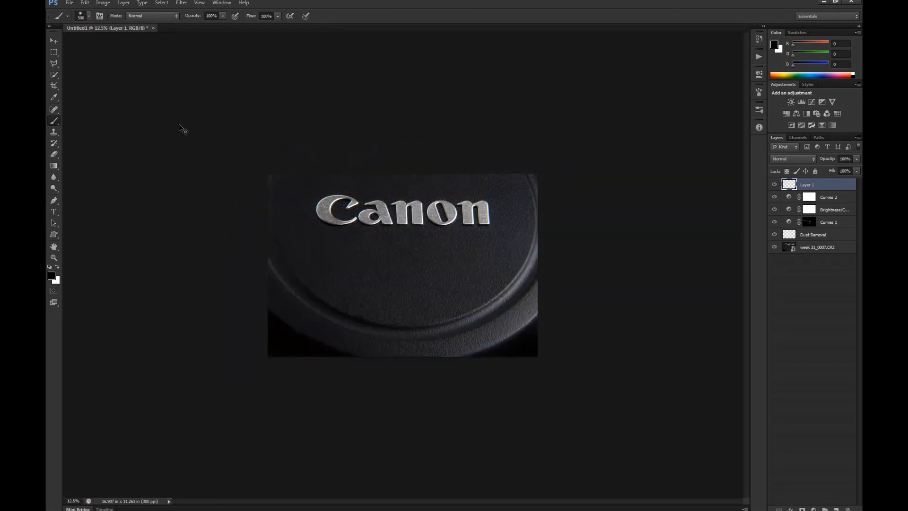
{"action": "key", "text": "ctrl+plus"}
{"action": "key", "text": "ctrl+plus"}
{"action": "key", "text": "ctrl+plus"}
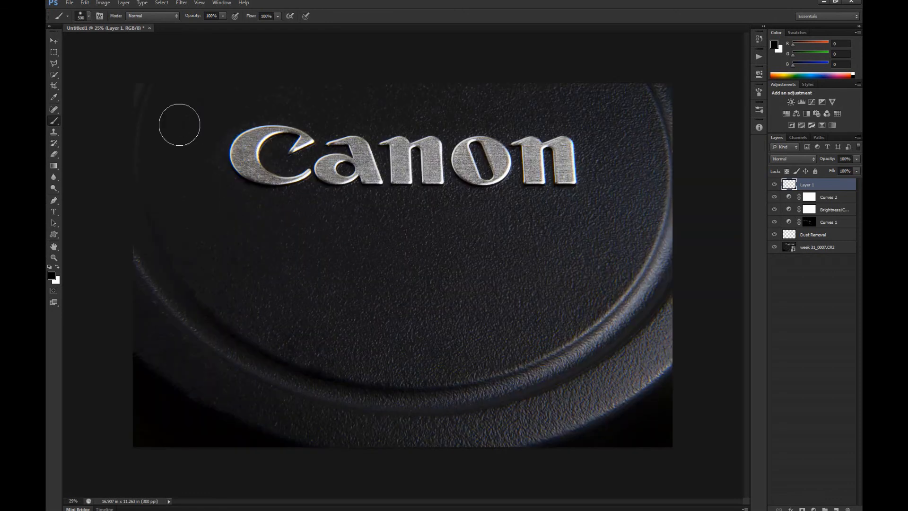
{"action": "key", "text": "f"}
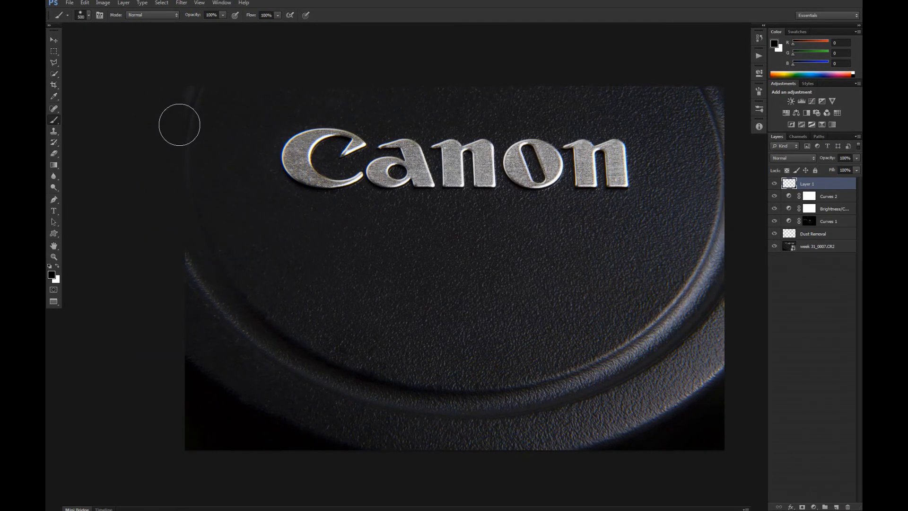
{"action": "key", "text": "f"}
{"action": "key", "text": "ctrl+plus"}
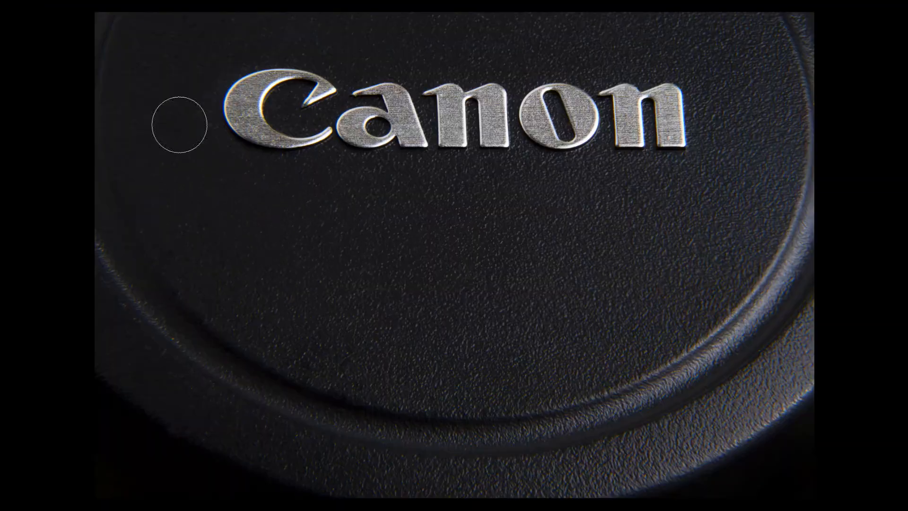